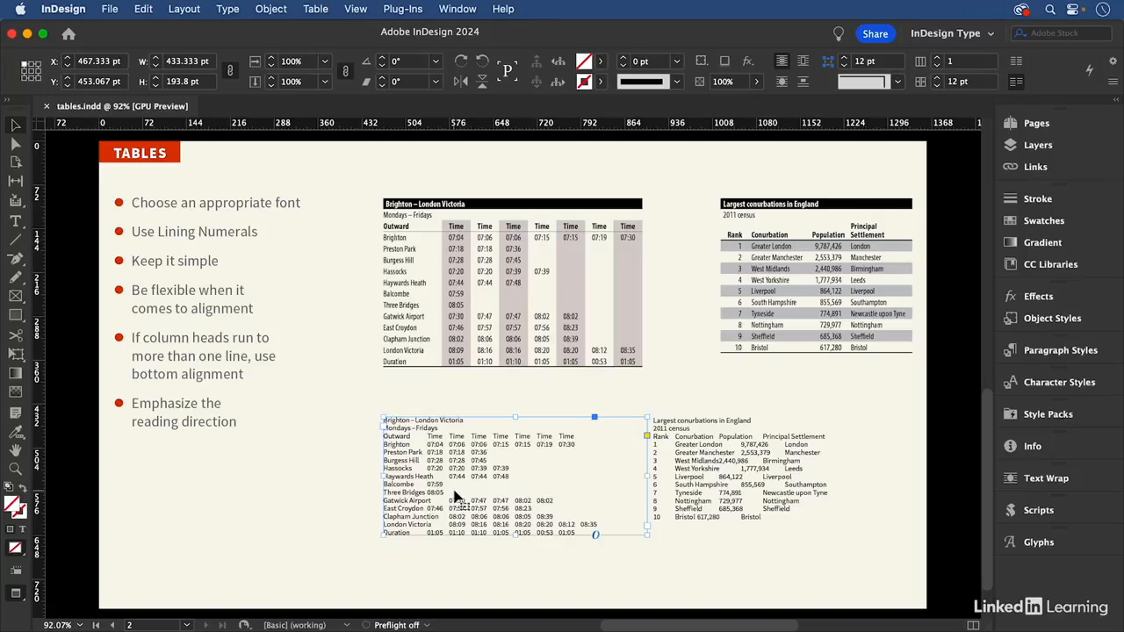
Turn off preview mode and examine the tab and paragraph marks in the unformatted Brighton – London Victoria text.
key(w)
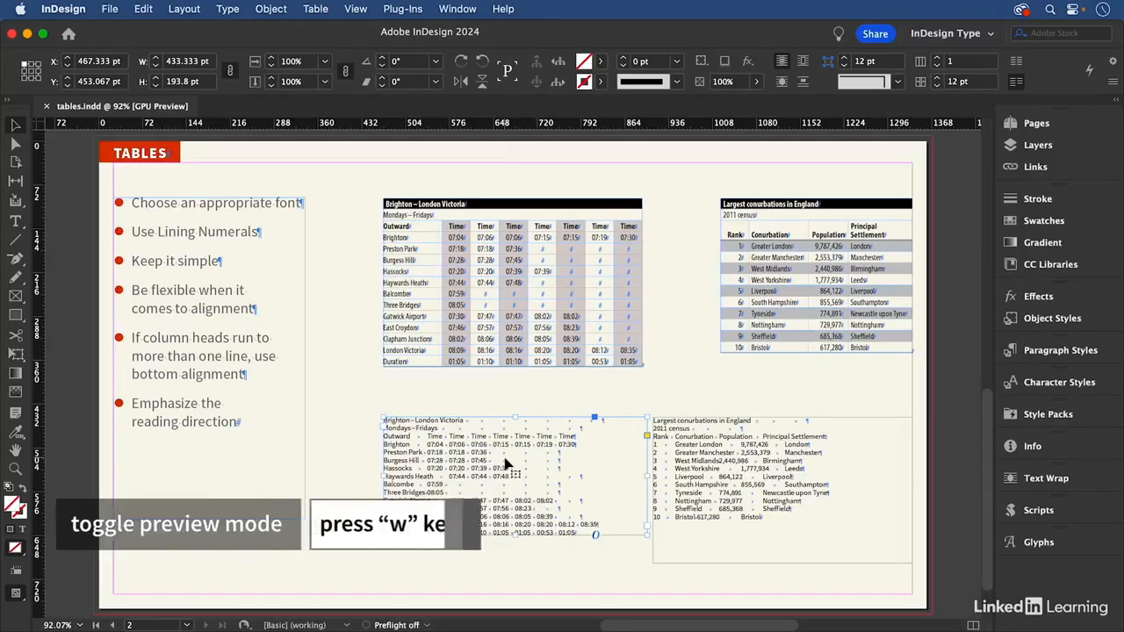
key(z)
drag(365, 395, 619, 548)
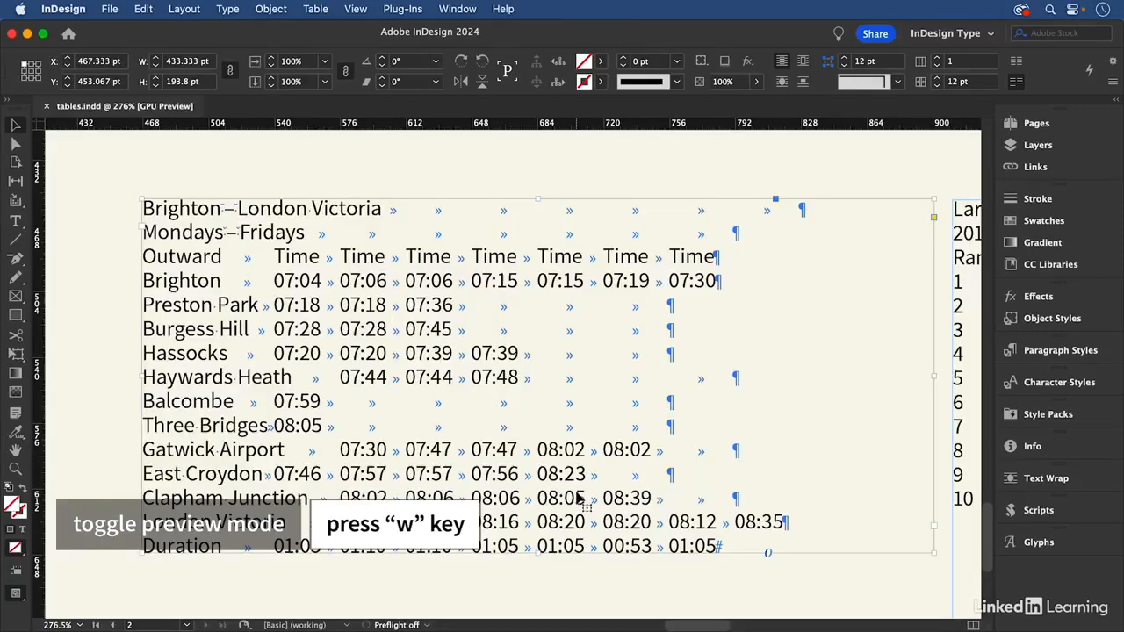
key(super+0)
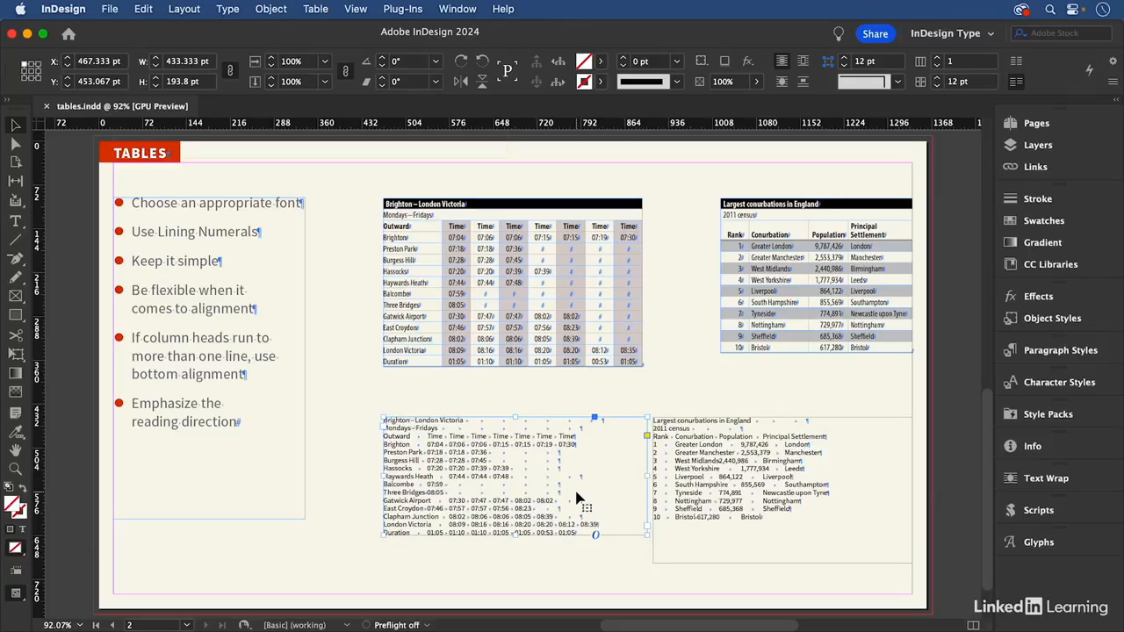
Convert all the tabbed Brighton – London Victoria text to a table with Tab columns, Paragraph rows and the [Basic Table] style.
key(t)
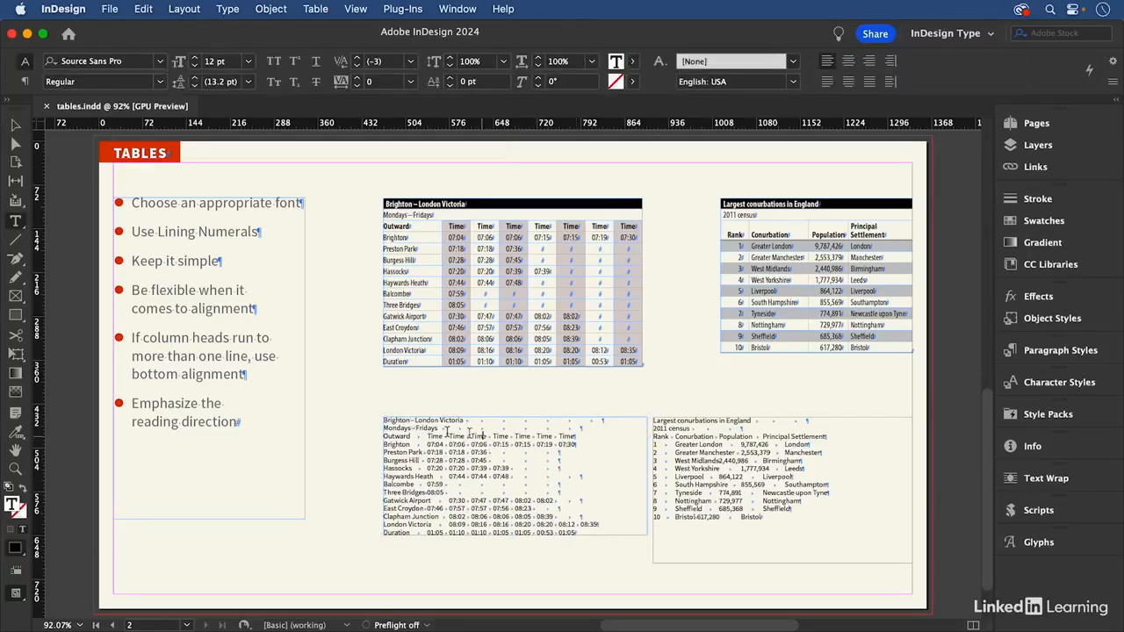
click(397, 421)
key(super+a)
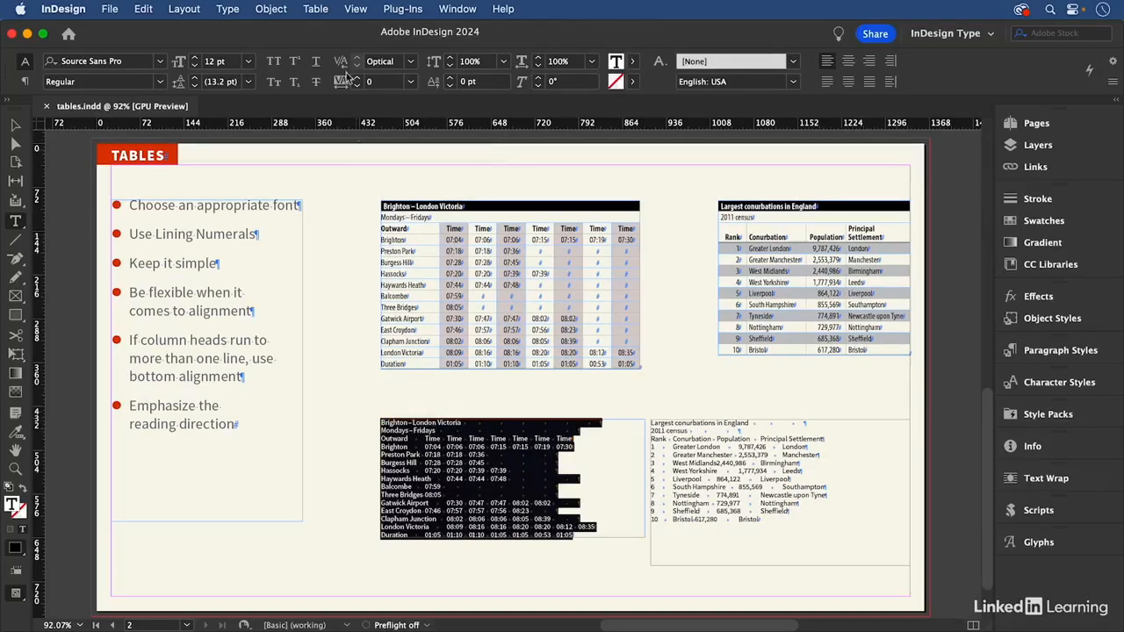
click(316, 9)
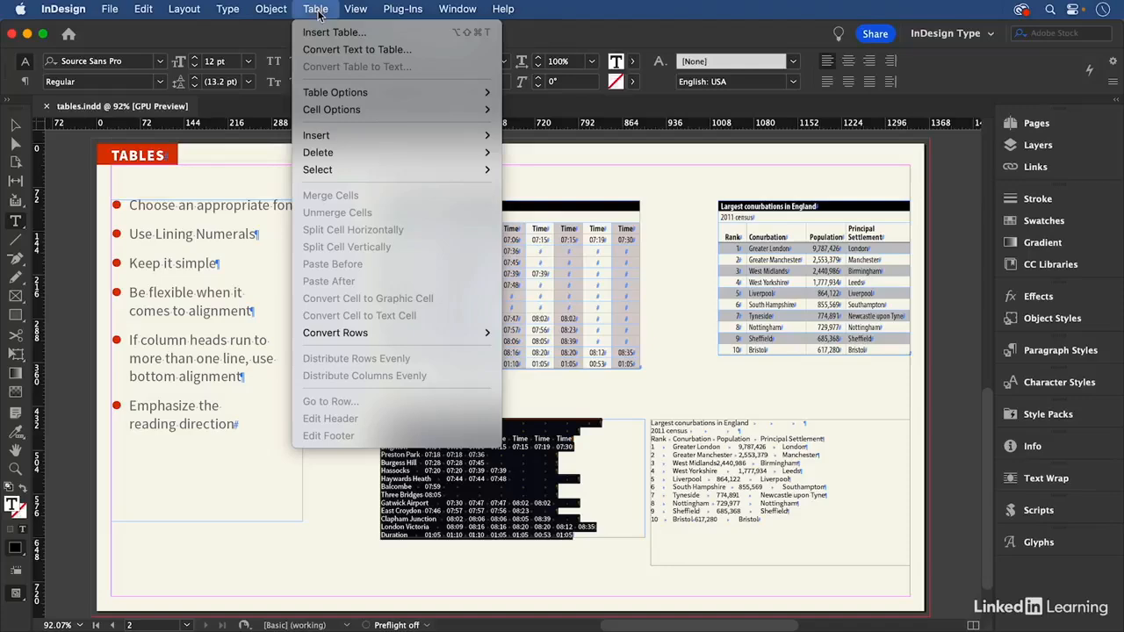
click(355, 55)
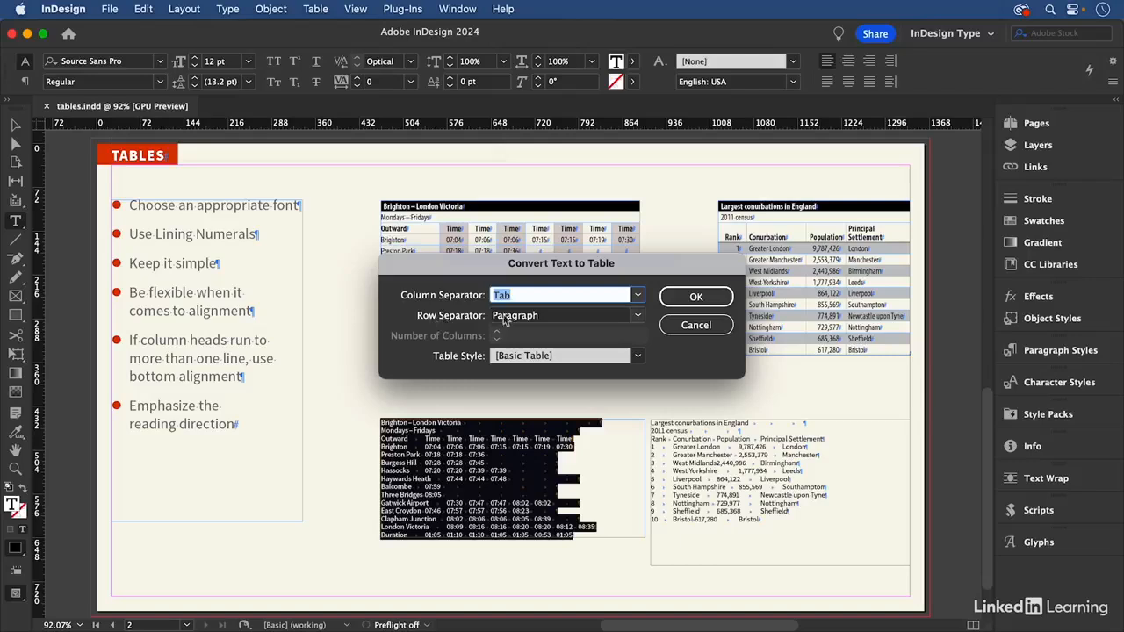
click(685, 301)
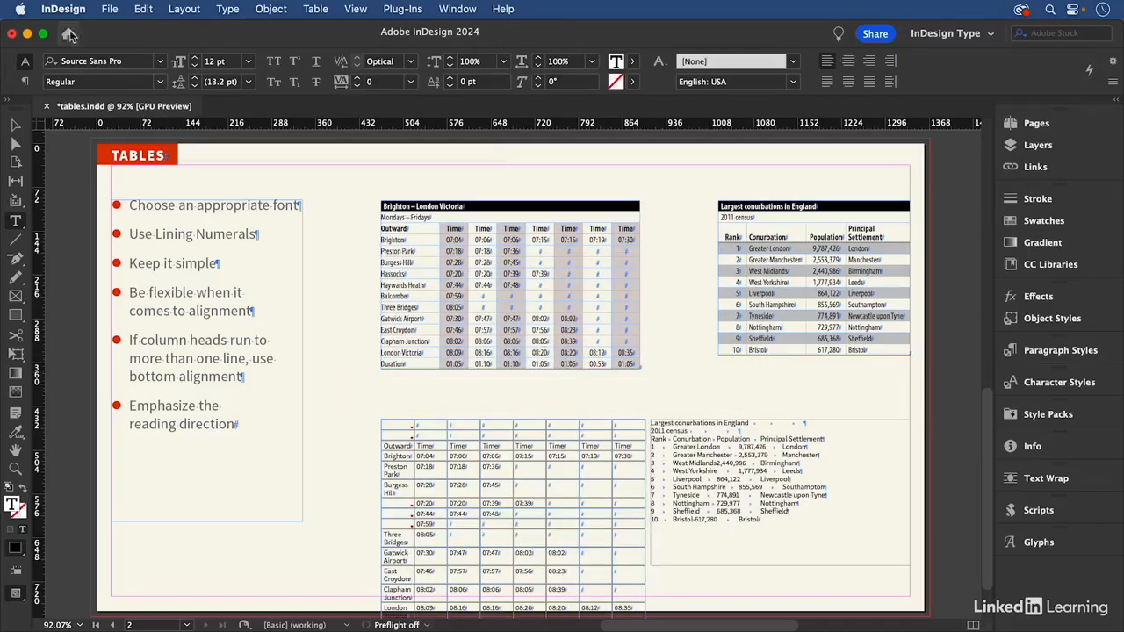
Delete the finished Brighton – London Victoria sample timetable above the newly converted table.
click(15, 125)
click(527, 249)
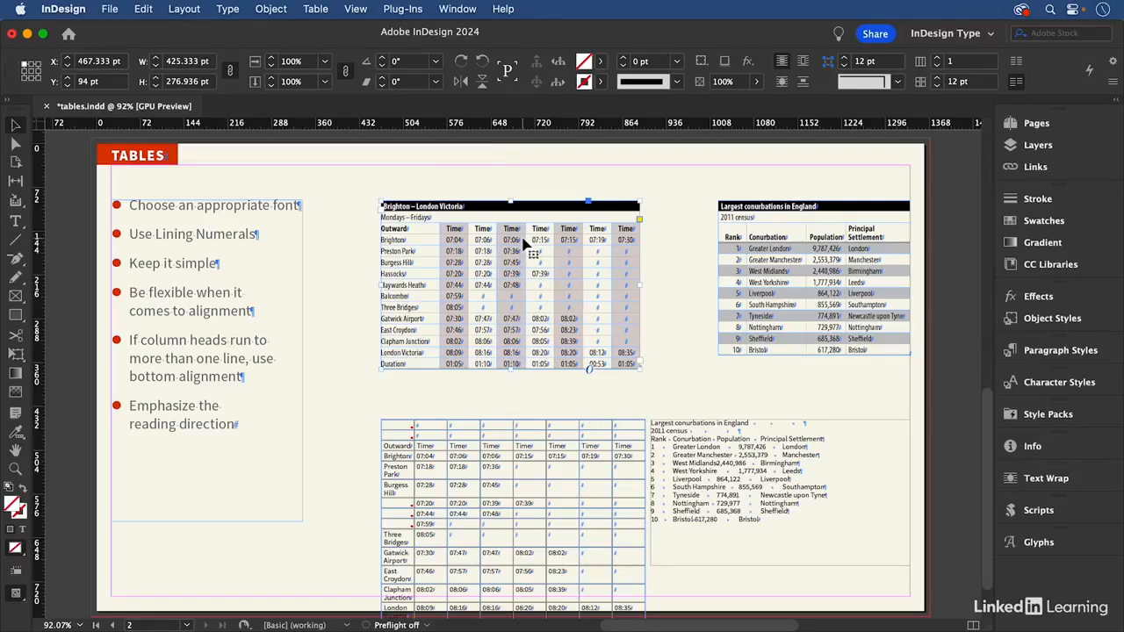
key(Delete)
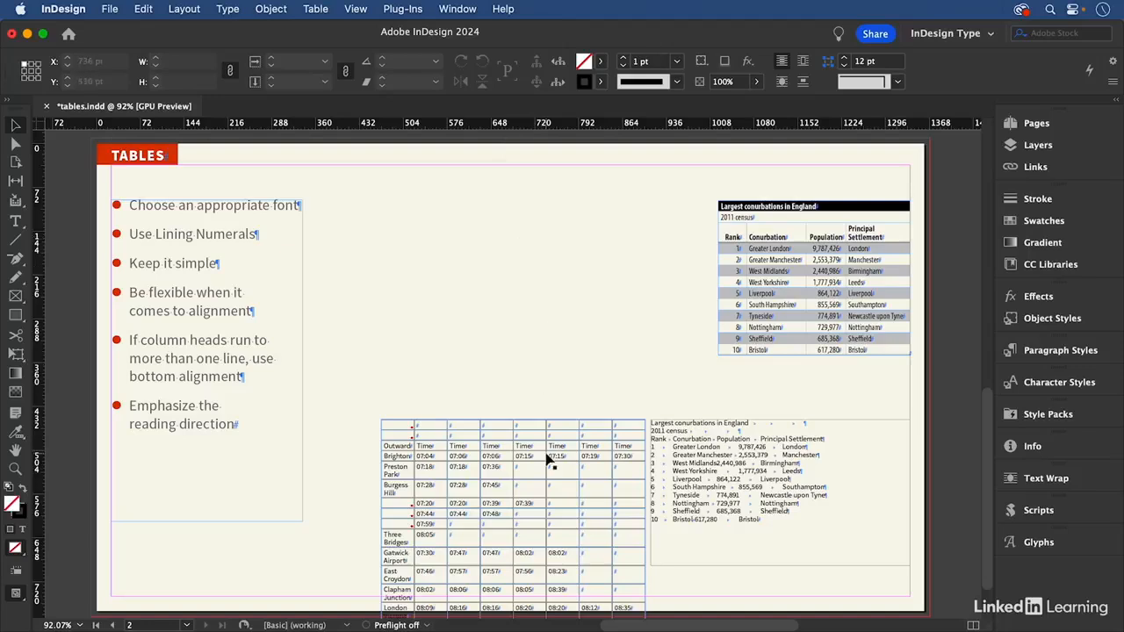
Move the converted timetable up into the empty space and shift the unformatted conurbations text frame away from it to the right.
click(539, 468)
drag(540, 471, 507, 273)
click(718, 455)
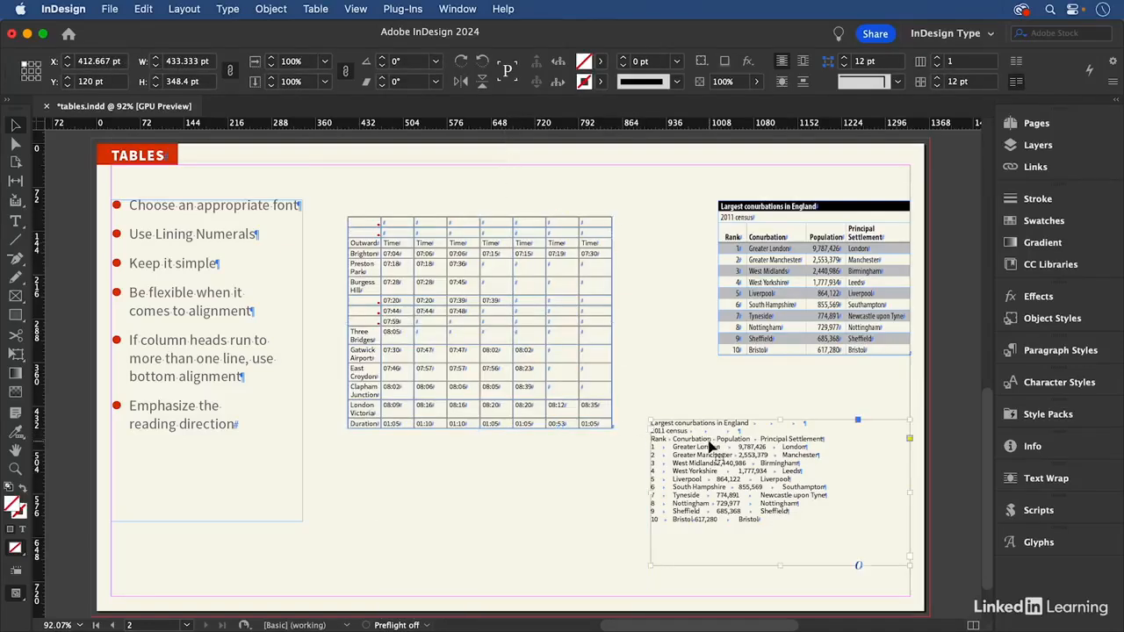
drag(751, 443, 861, 437)
Practise table selections on the converted timetable: the whole table, the first column, and the second row.
click(474, 238)
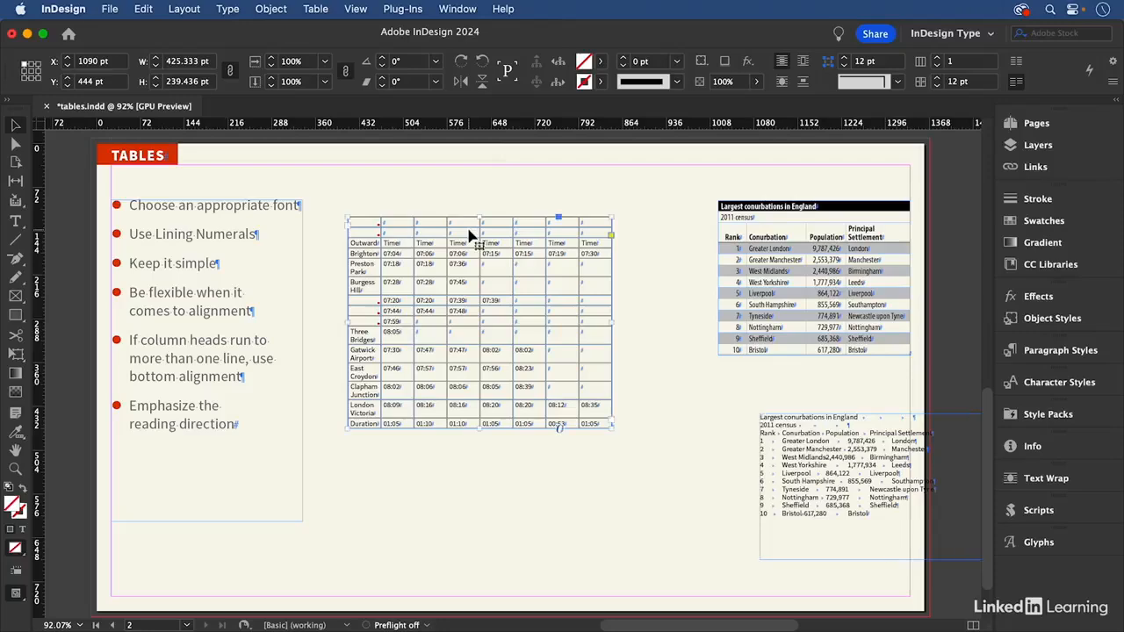
key(z)
drag(324, 193, 737, 549)
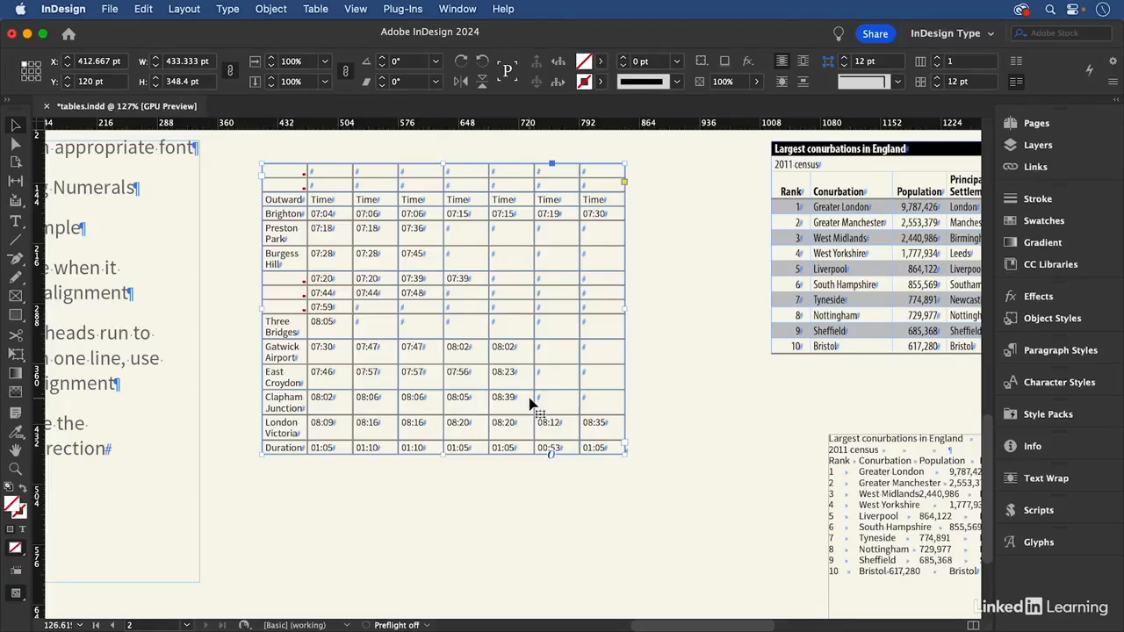
key(t)
click(266, 159)
click(262, 162)
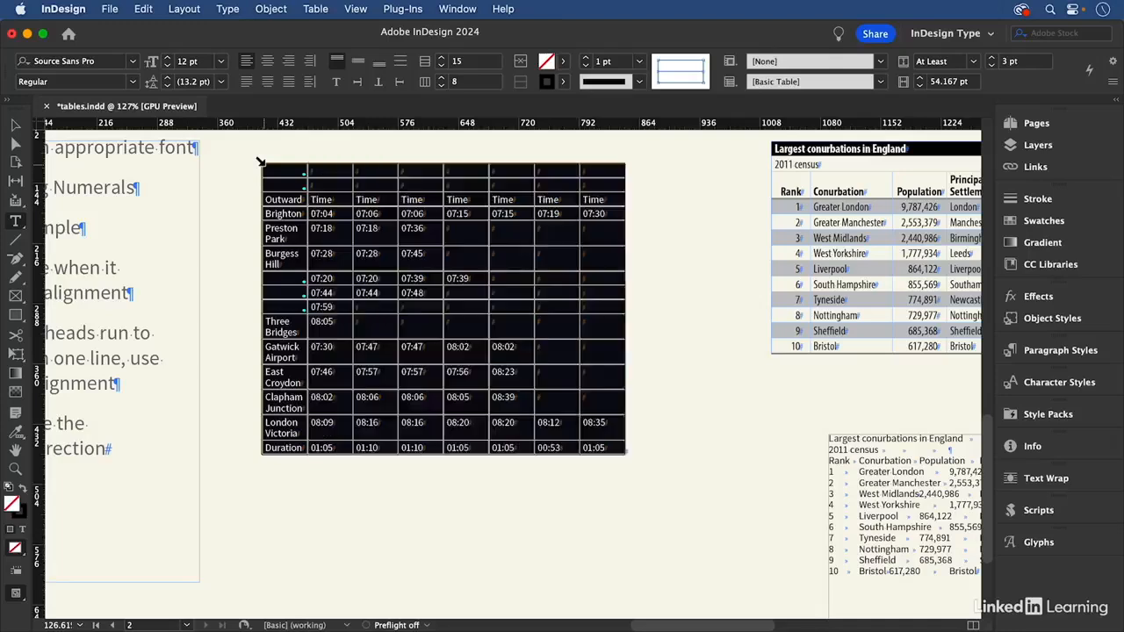
click(403, 277)
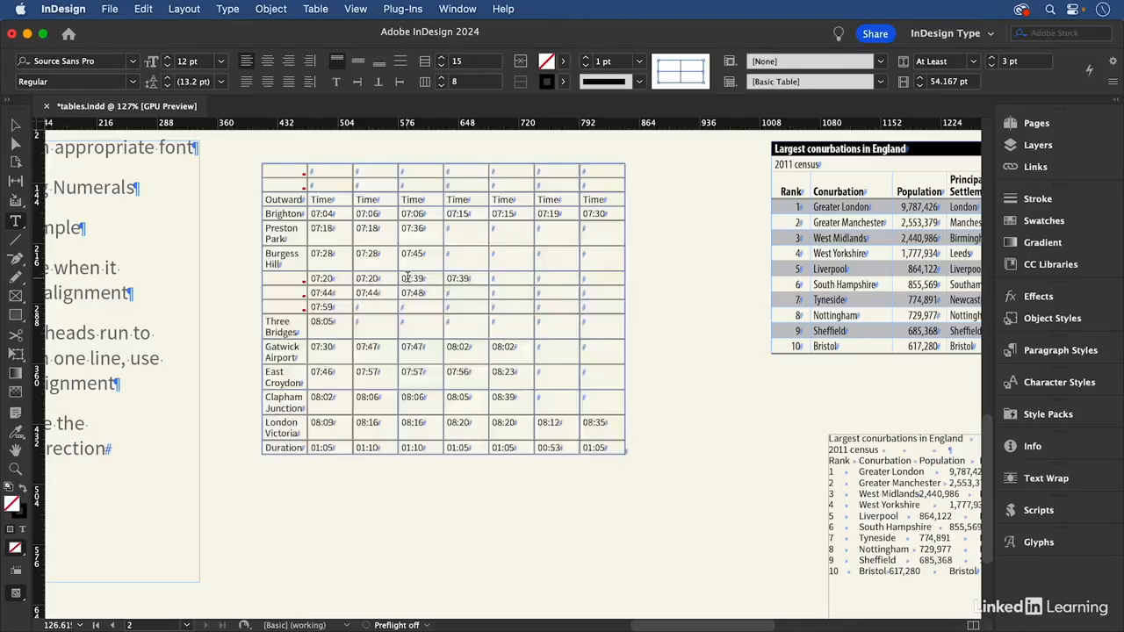
click(258, 162)
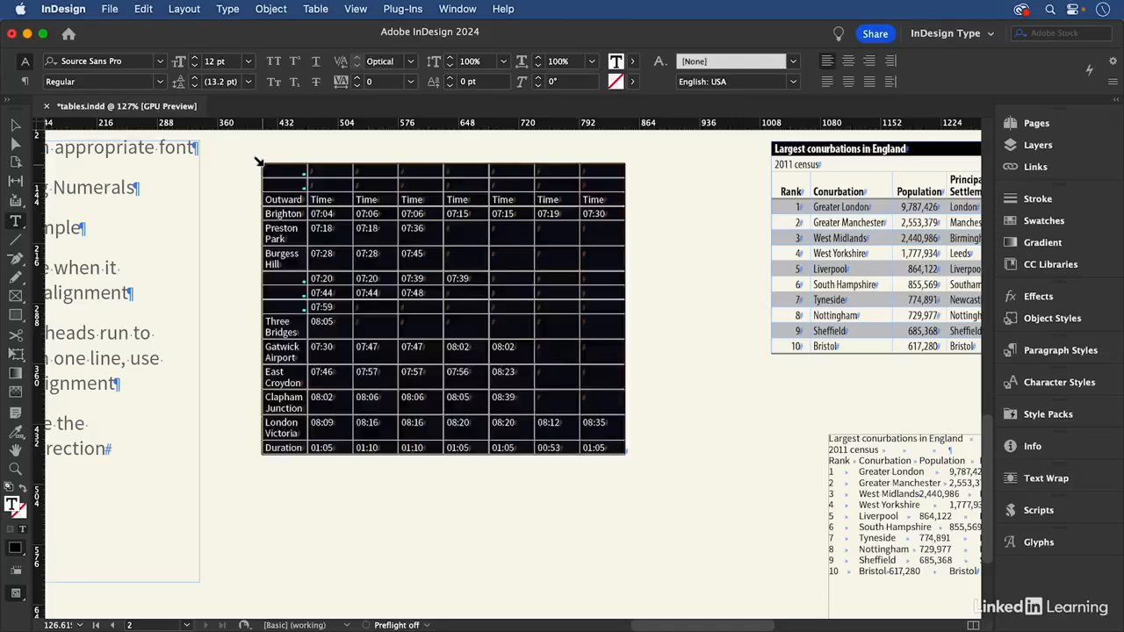
click(278, 160)
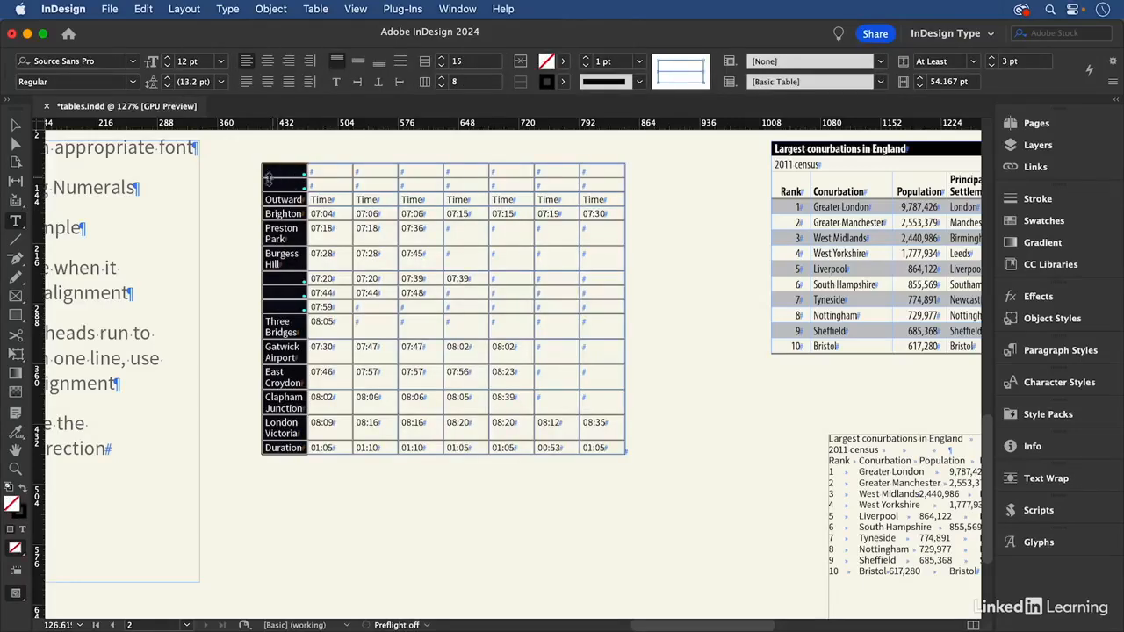
click(256, 184)
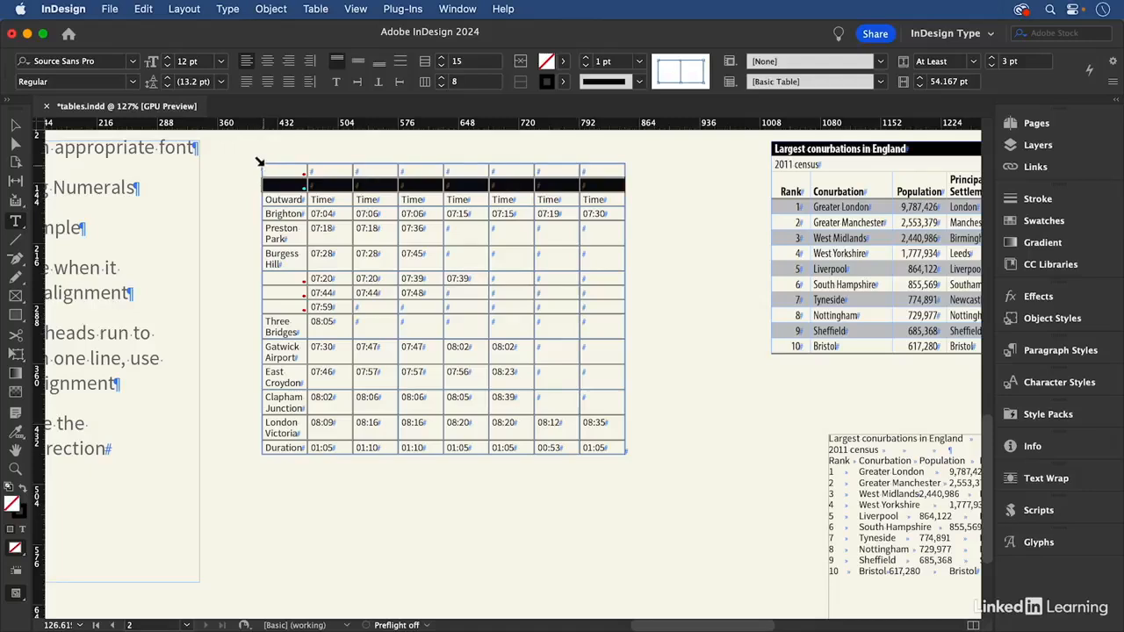
Remove all inner and outer cell strokes from the whole timetable by setting their colour to [None].
click(260, 162)
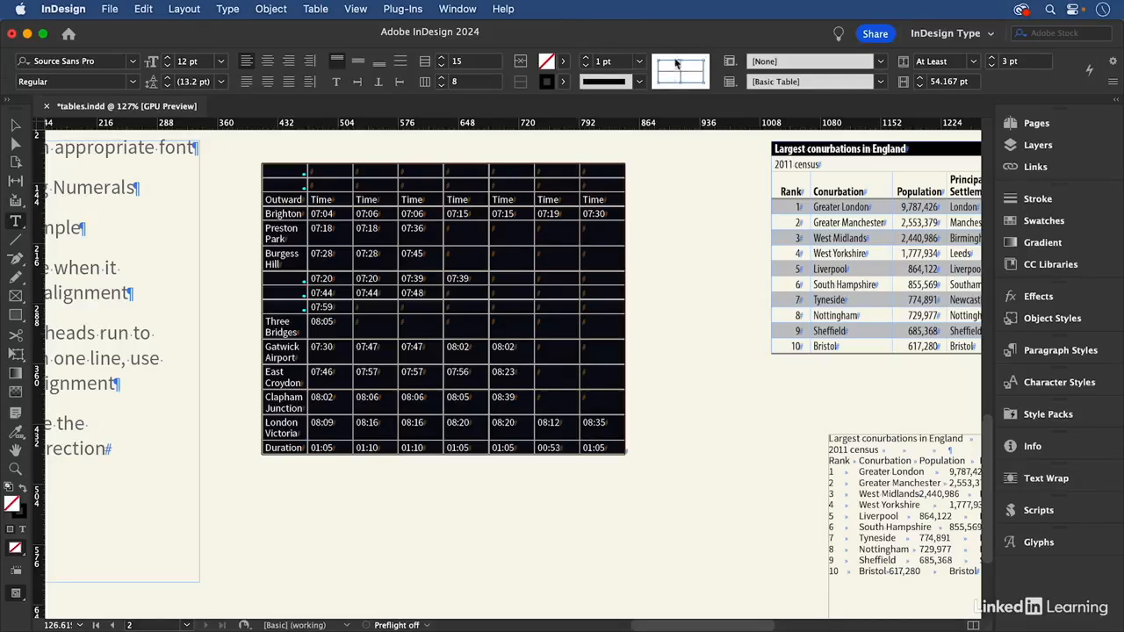
right_click(673, 70)
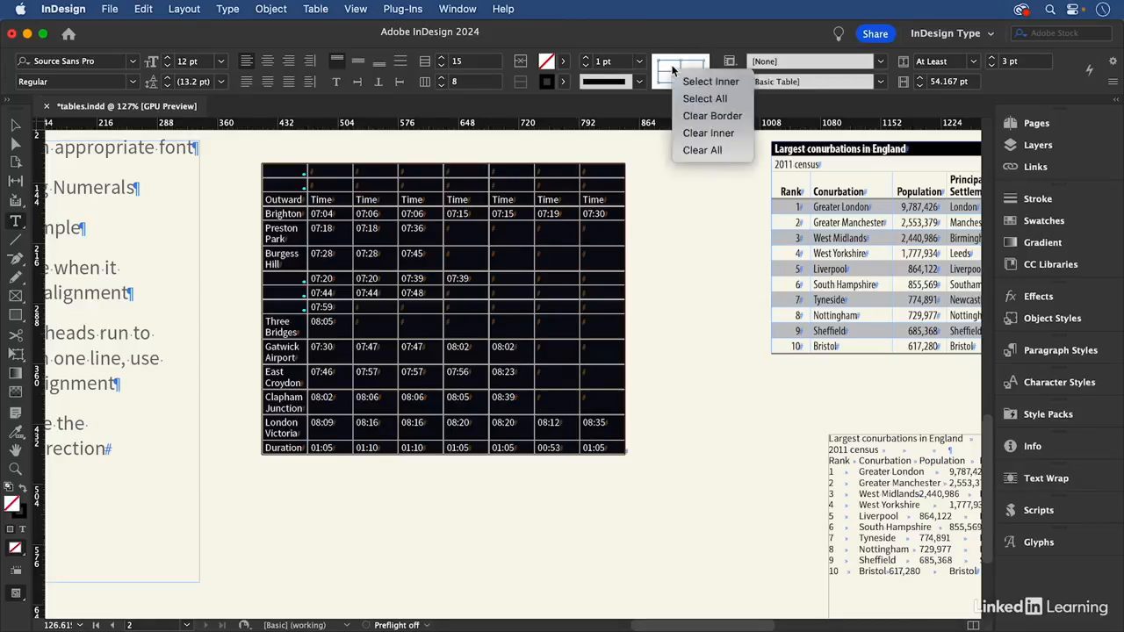
click(734, 105)
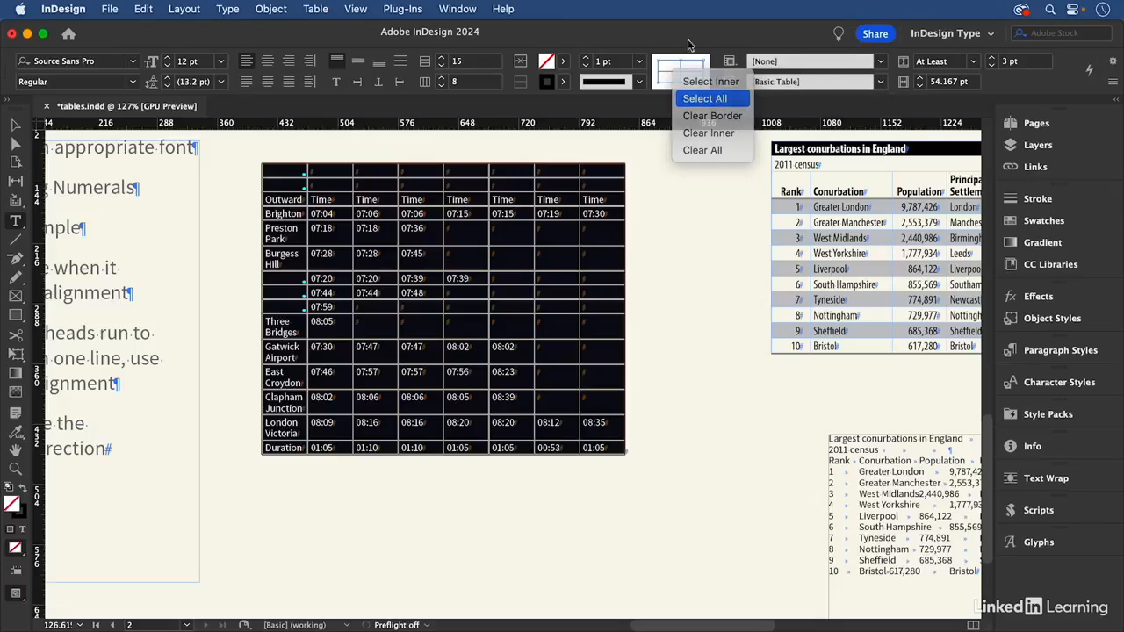
click(566, 85)
click(415, 131)
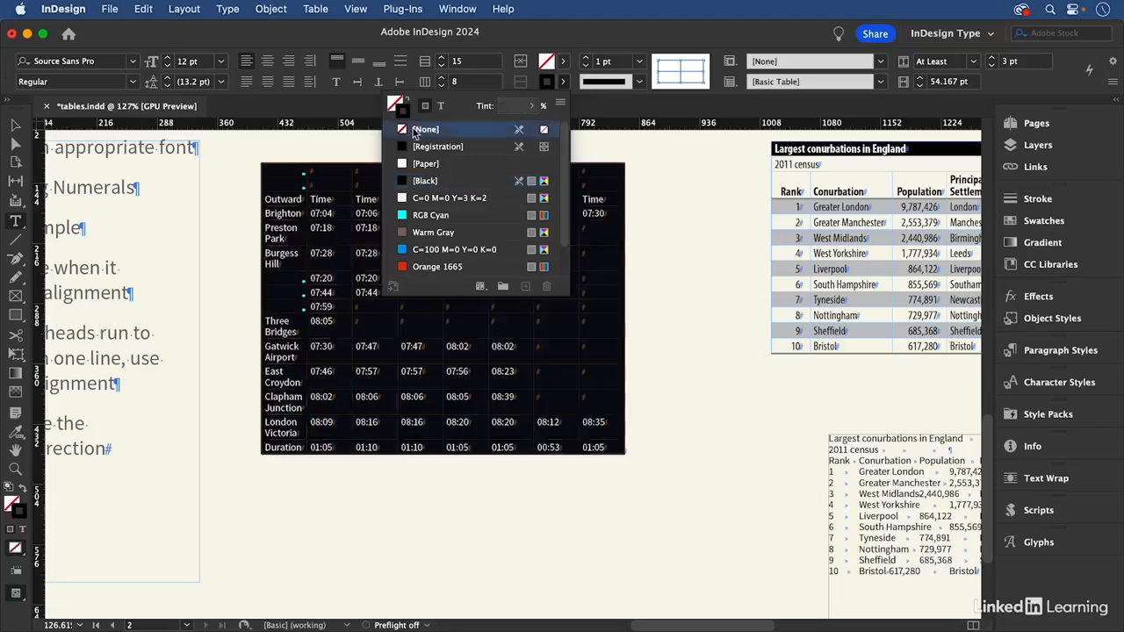
click(344, 300)
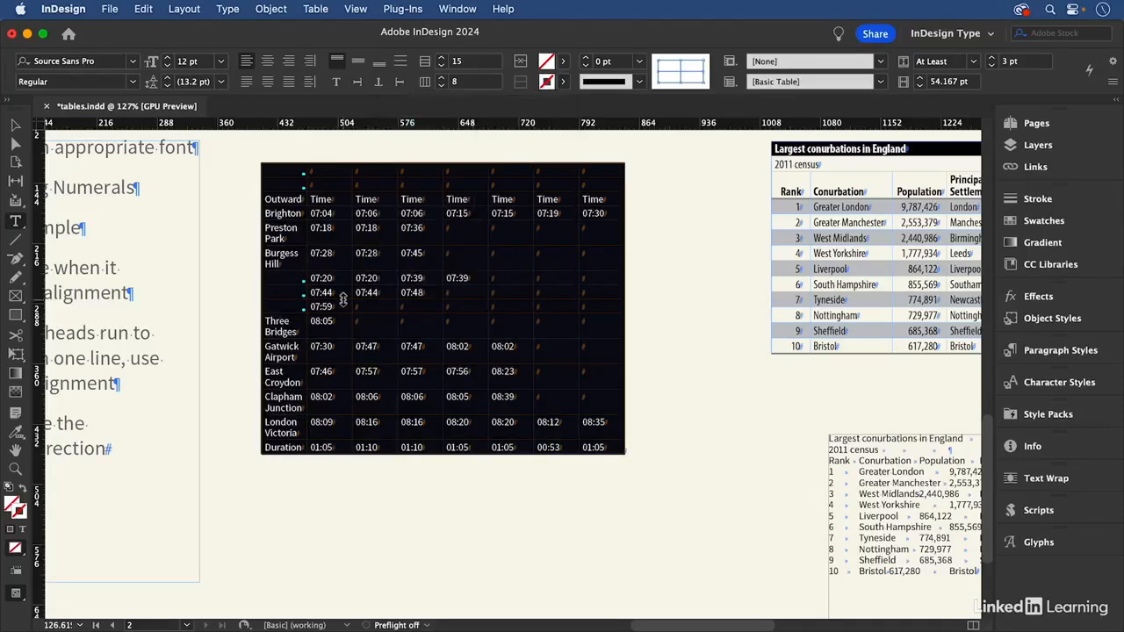
Merge the cells of the timetable's first row into one, and do the same for its second row.
click(281, 170)
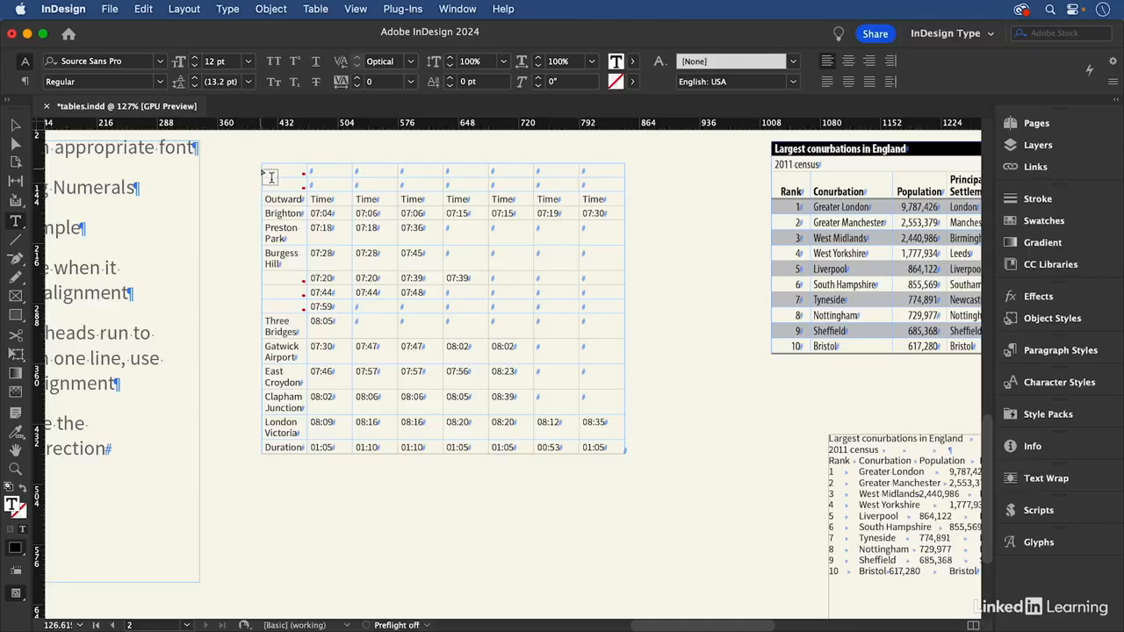
click(258, 171)
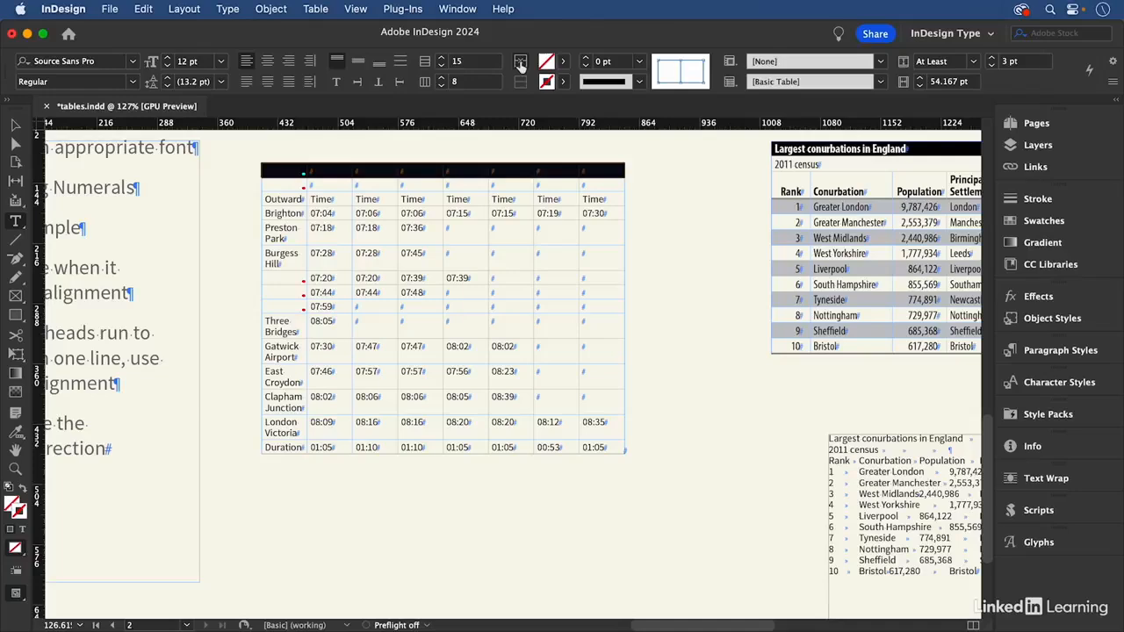
click(522, 65)
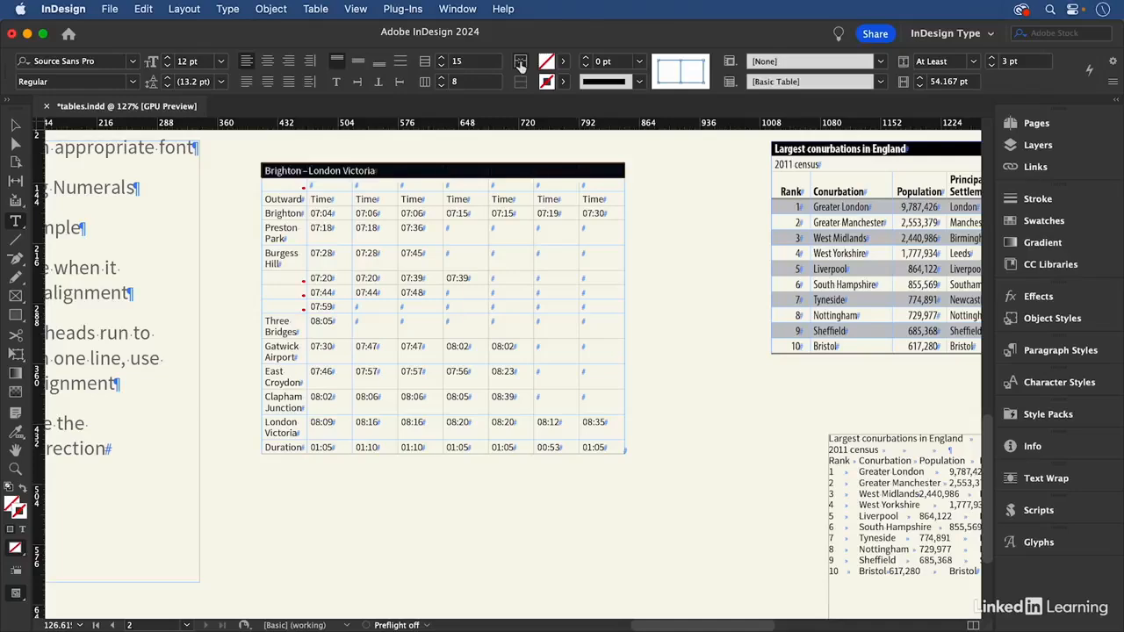
click(258, 184)
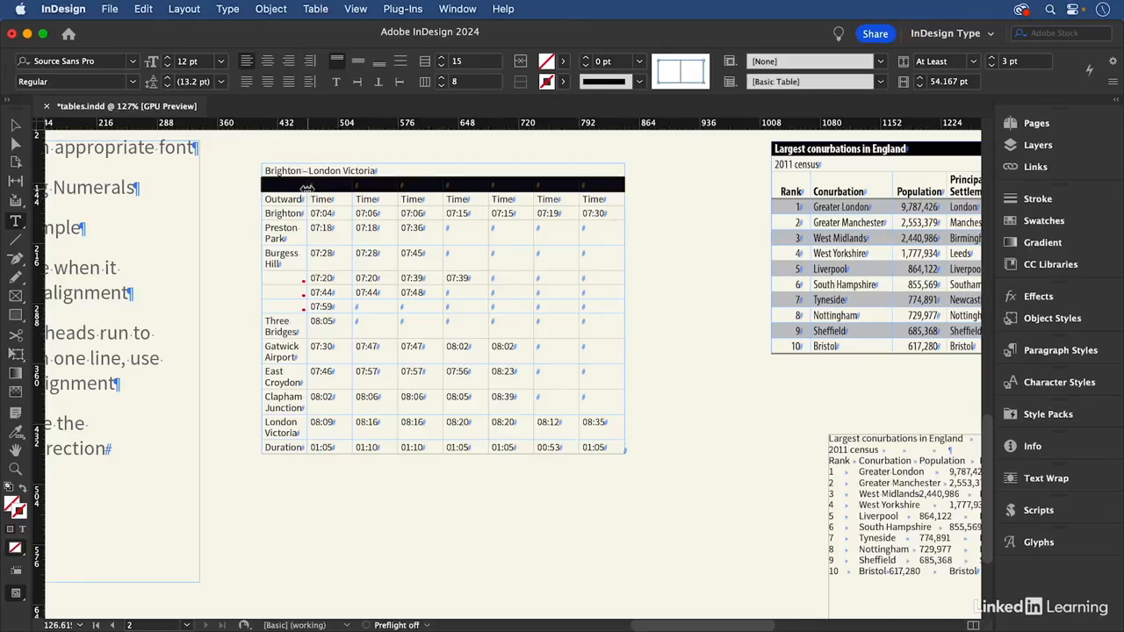
click(521, 64)
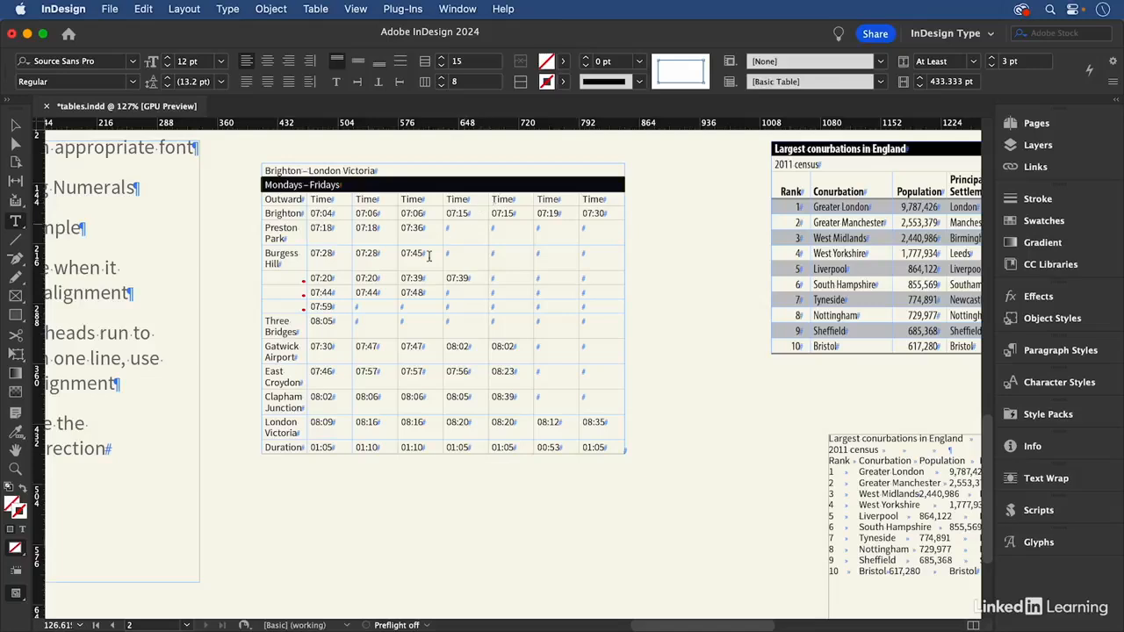
Apply the "table" paragraph style to the entire timetable.
click(261, 168)
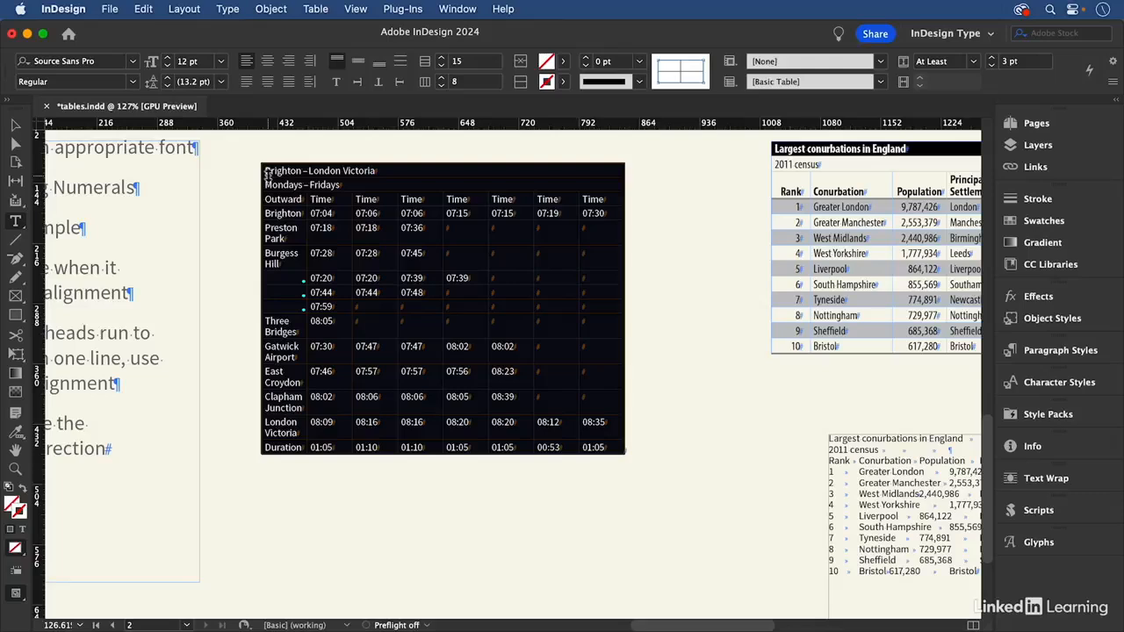
click(1042, 353)
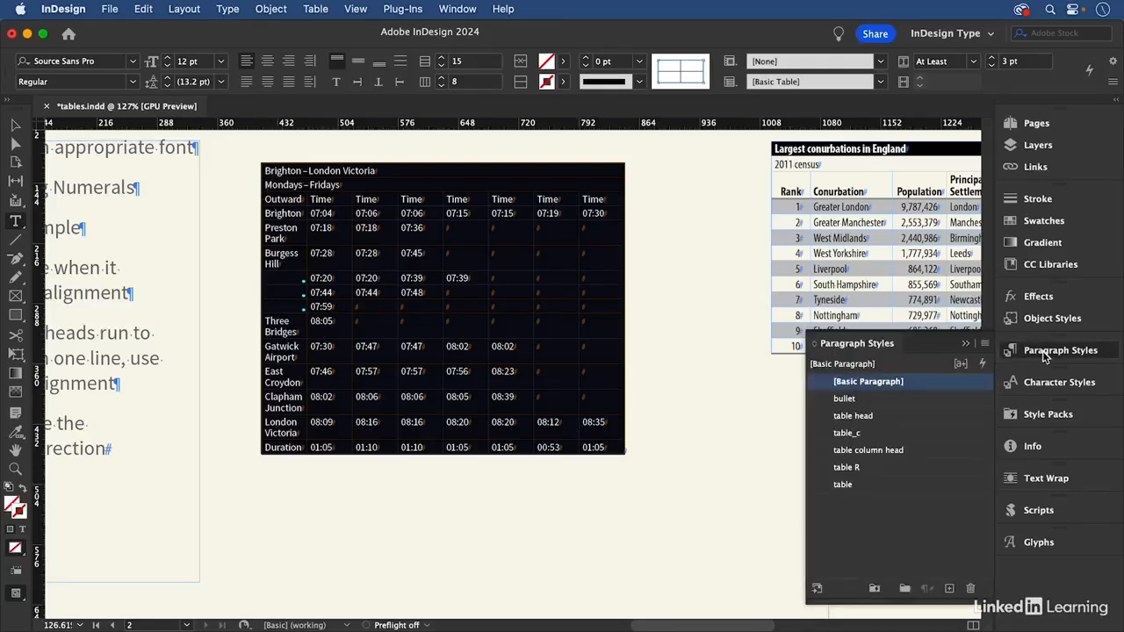
click(848, 484)
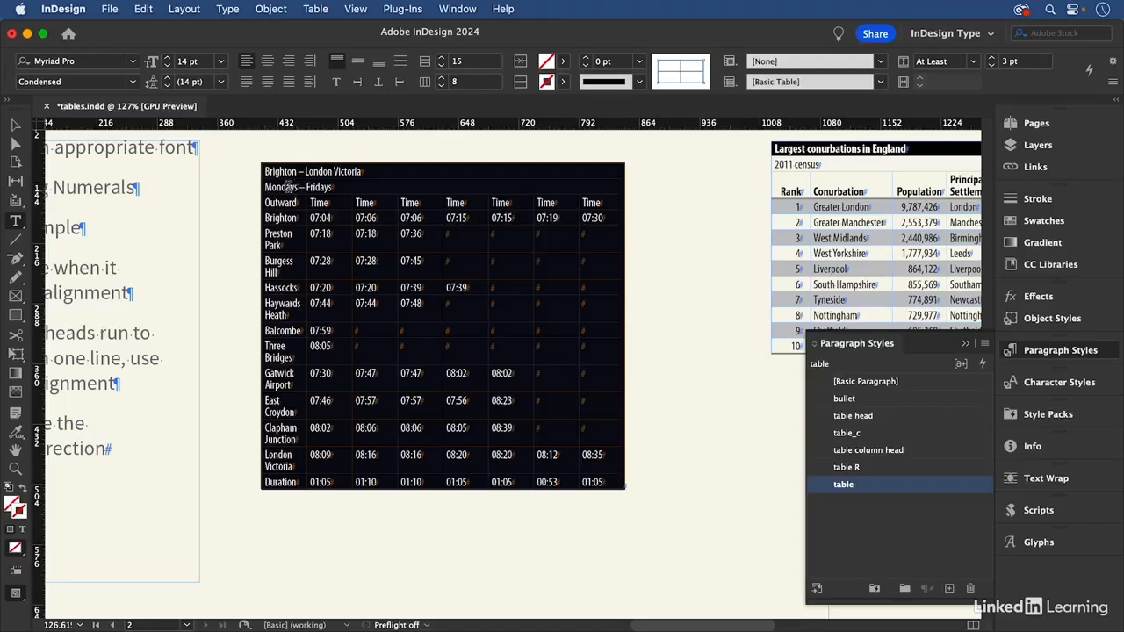
Apply the "table head" paragraph style to the merged Brighton – London Victoria title row.
click(257, 171)
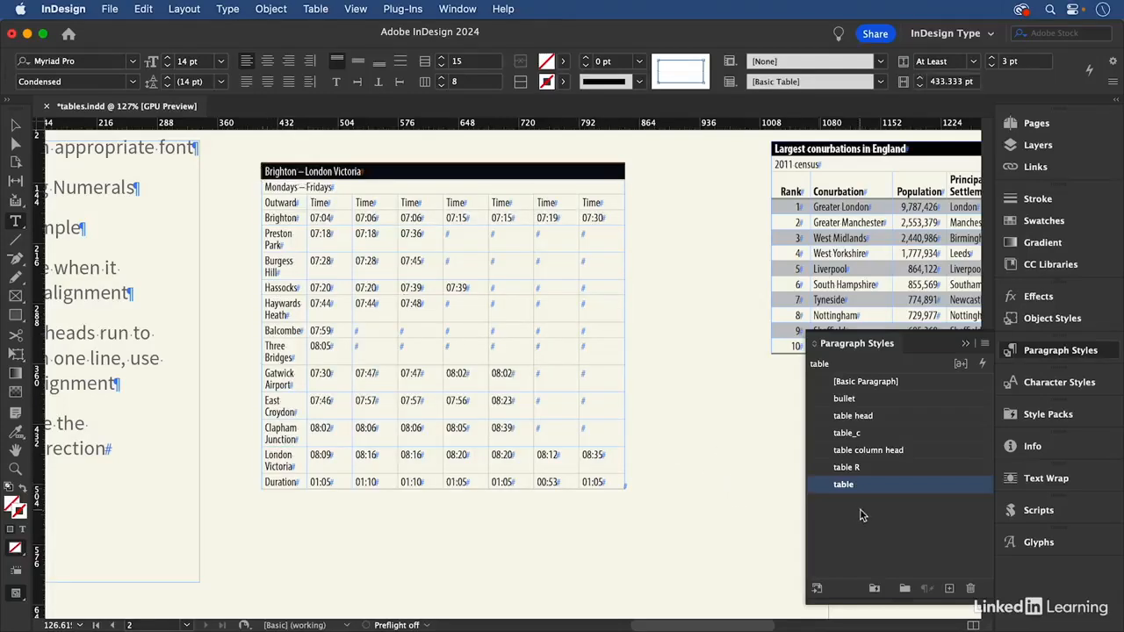
click(853, 415)
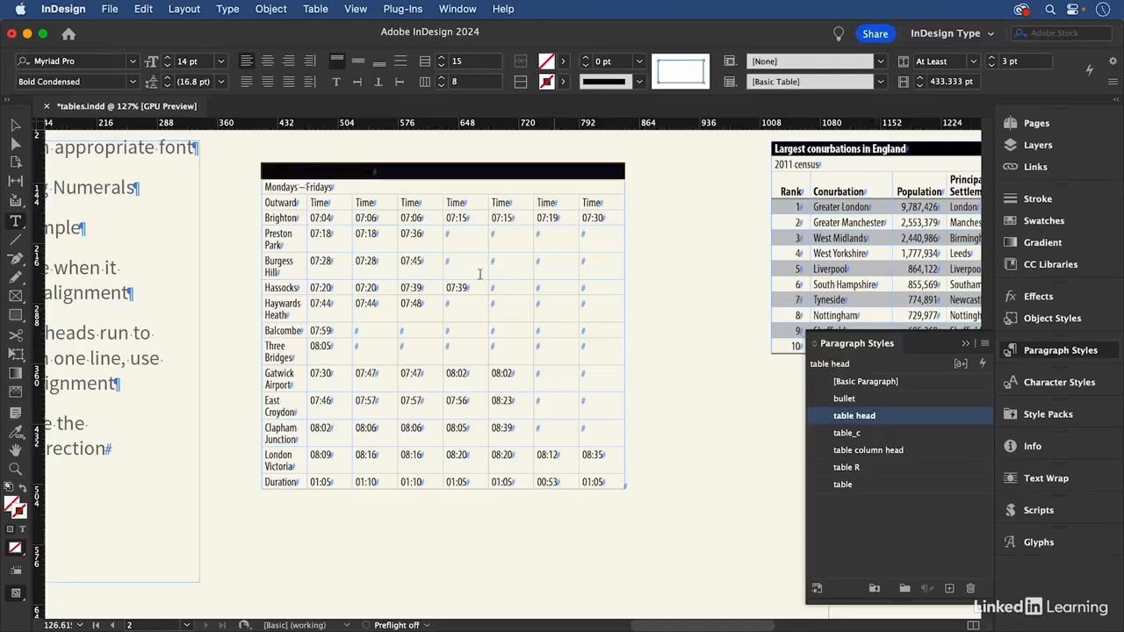
click(299, 172)
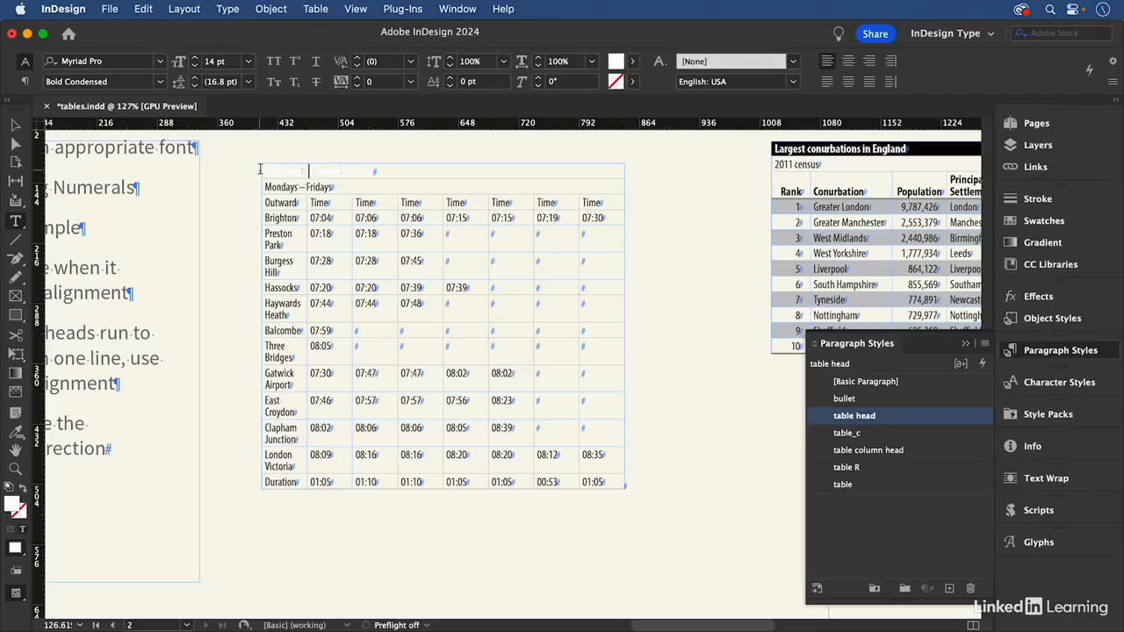
Fill the Brighton – London Victoria title row with the [Black] swatch.
click(257, 171)
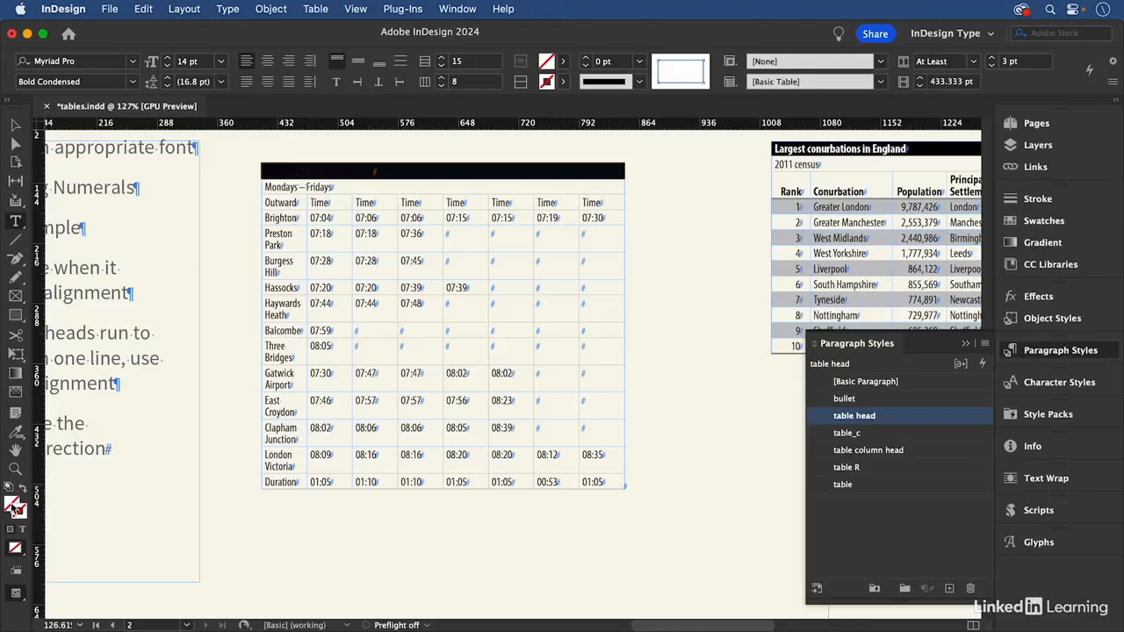
click(562, 63)
click(428, 160)
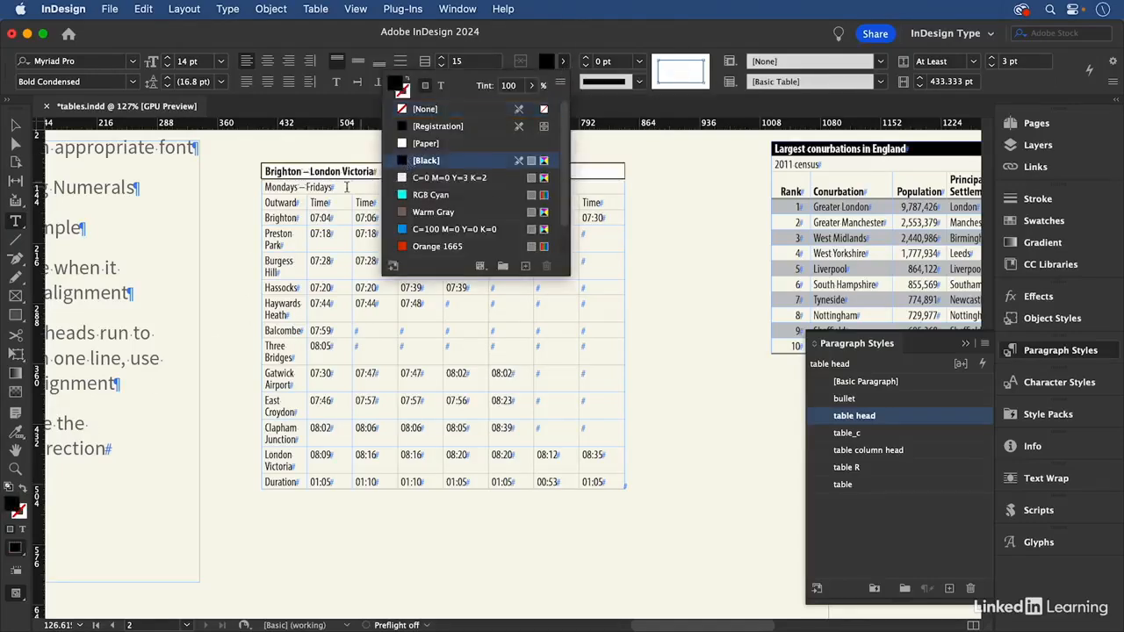
click(347, 186)
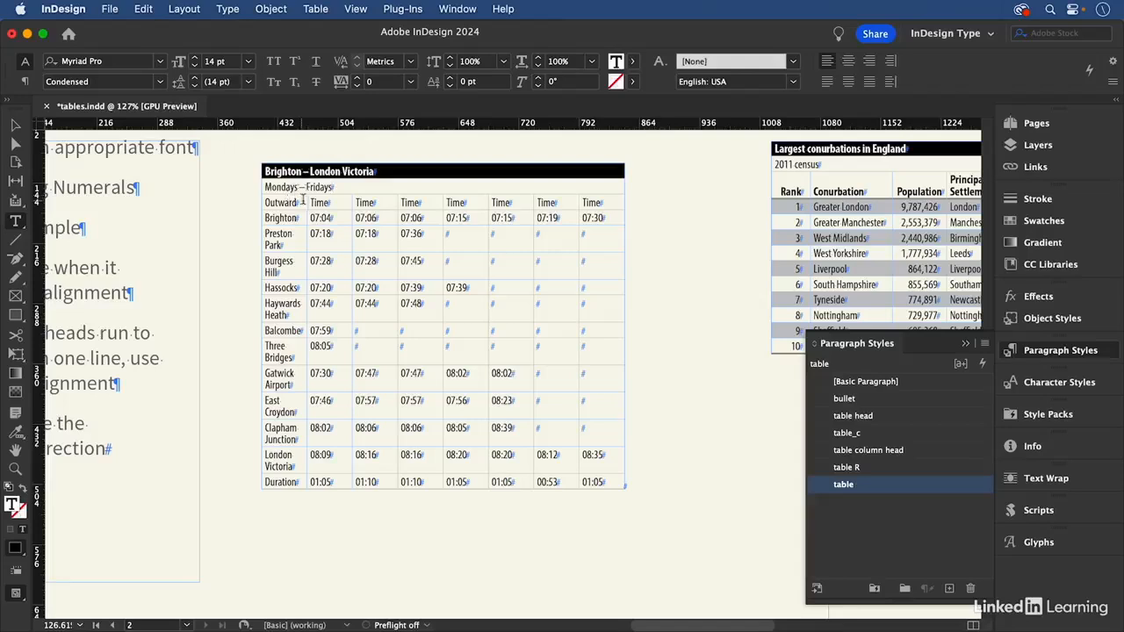
Apply the "table column head" paragraph style to the row containing the Outward and Time headings.
click(256, 203)
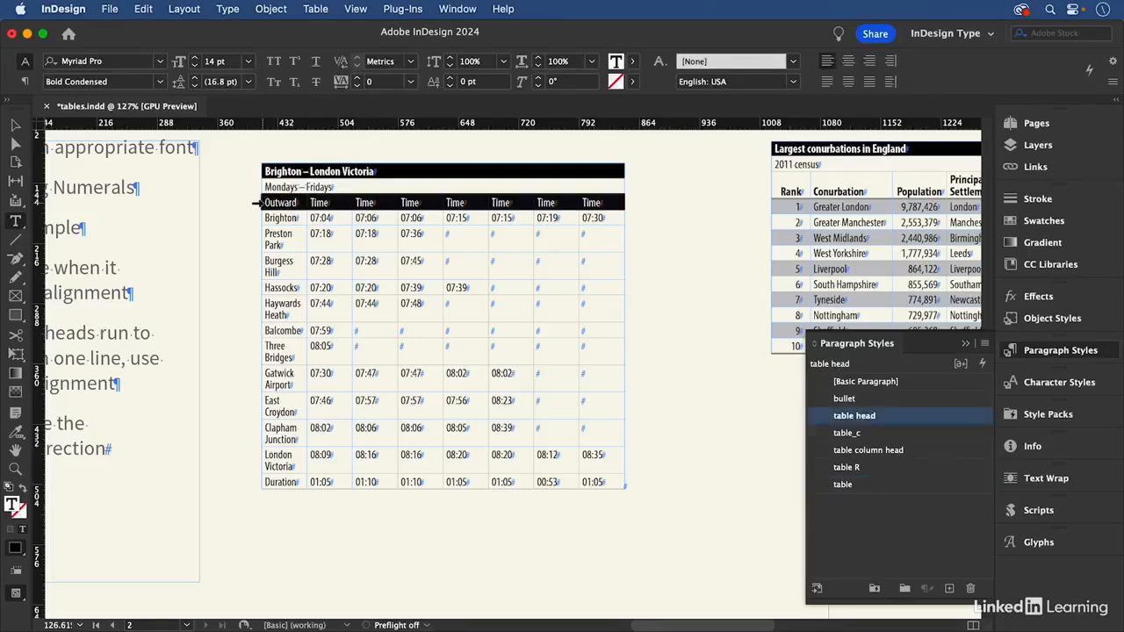
click(890, 453)
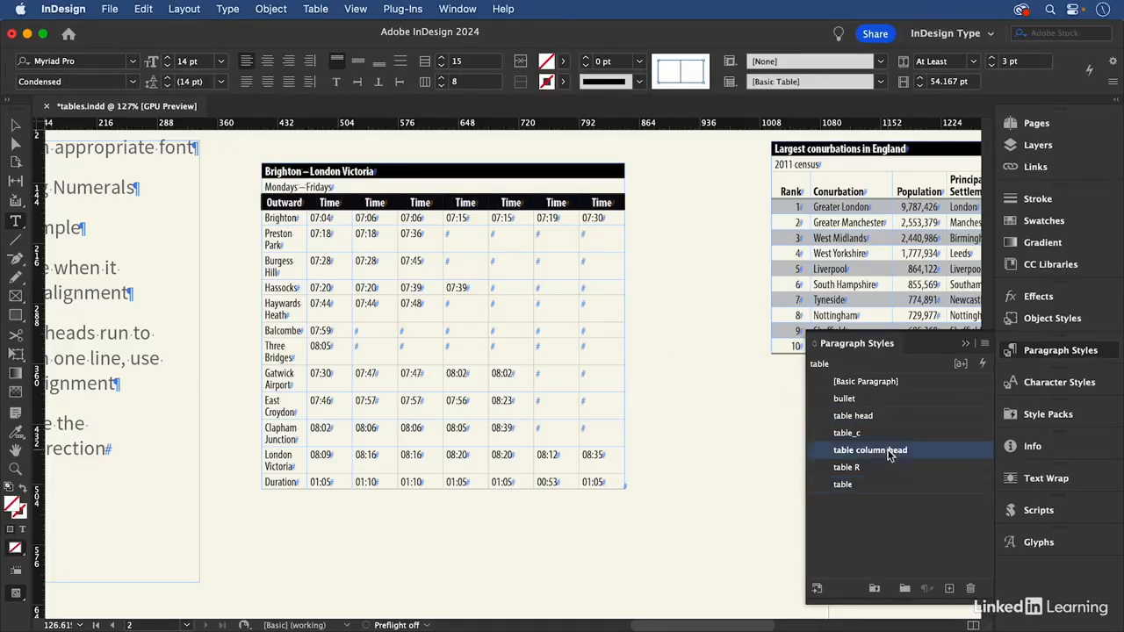
click(297, 202)
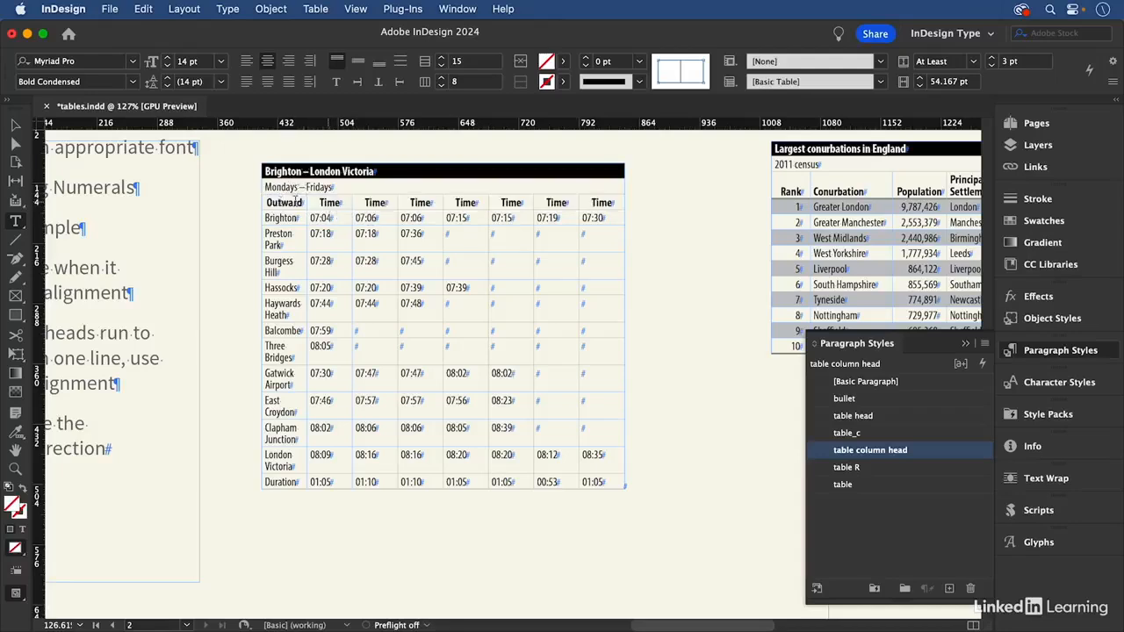
Left-align the Outward heading so that it lines up with the station names below it.
click(268, 202)
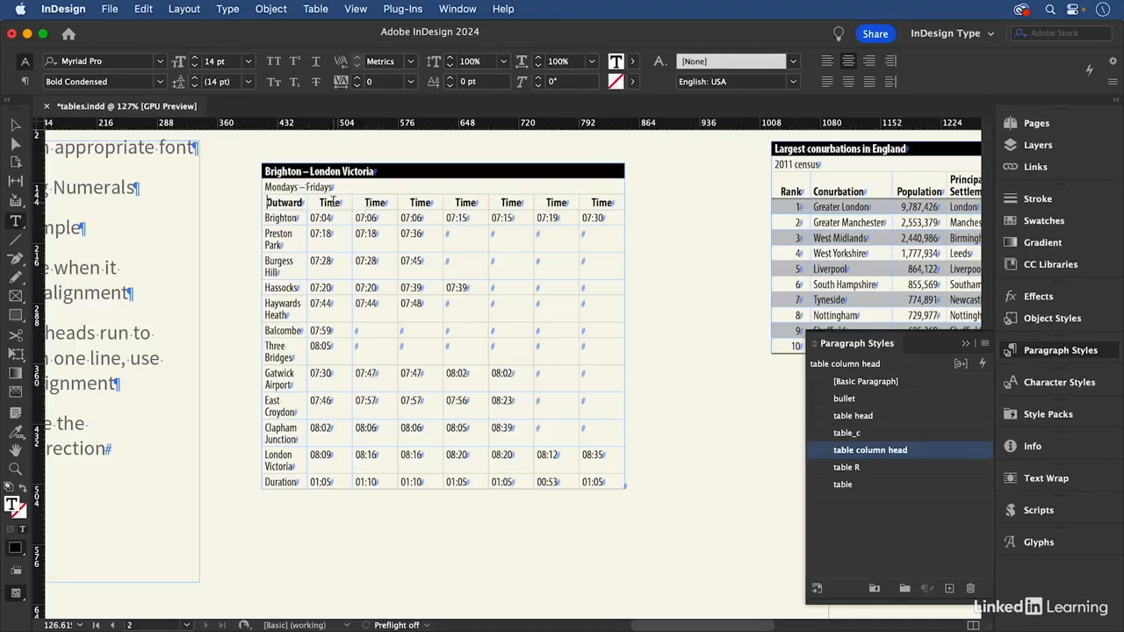
click(280, 203)
key(super)
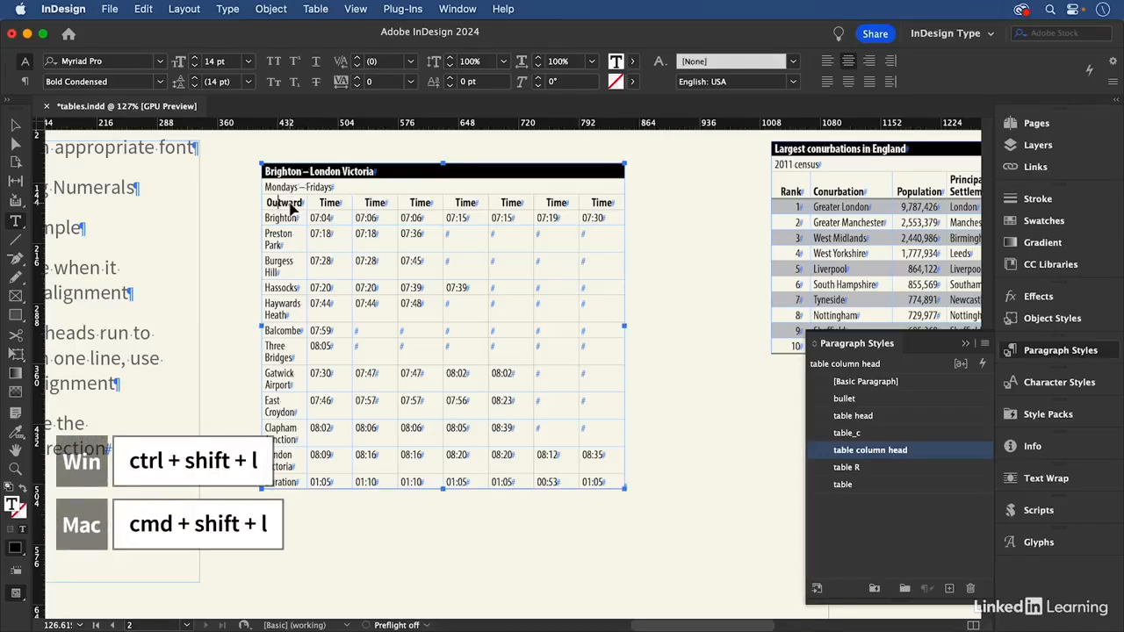
key(super+shift+l)
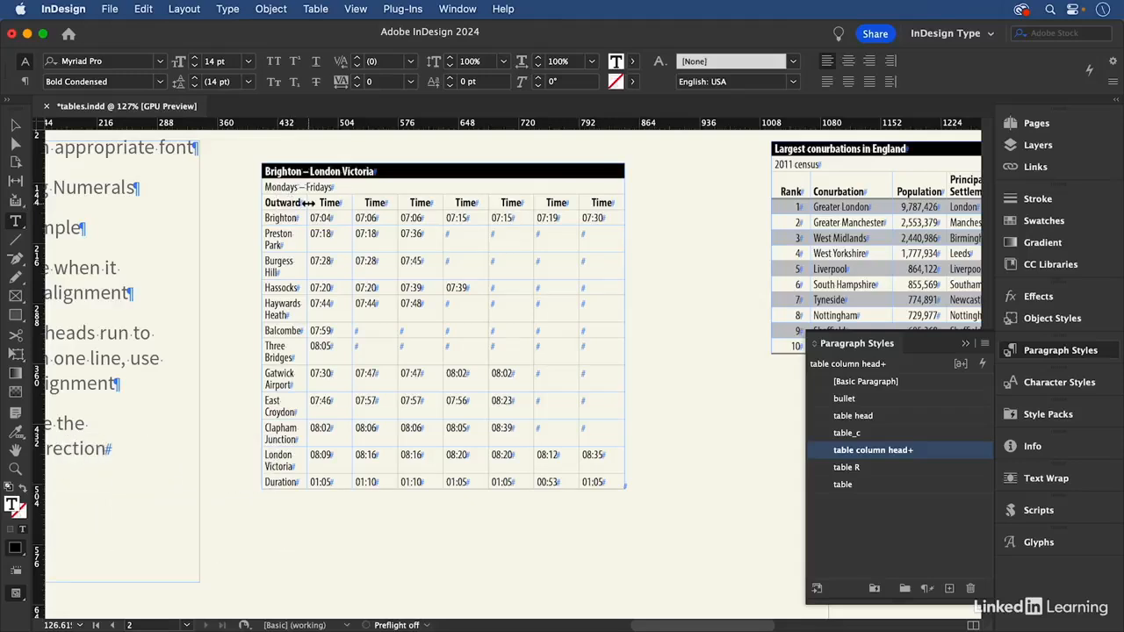
Widen the station-name column to about 100 pt, and narrow the seven time columns to about 49 pt each to fit the text frame.
click(279, 161)
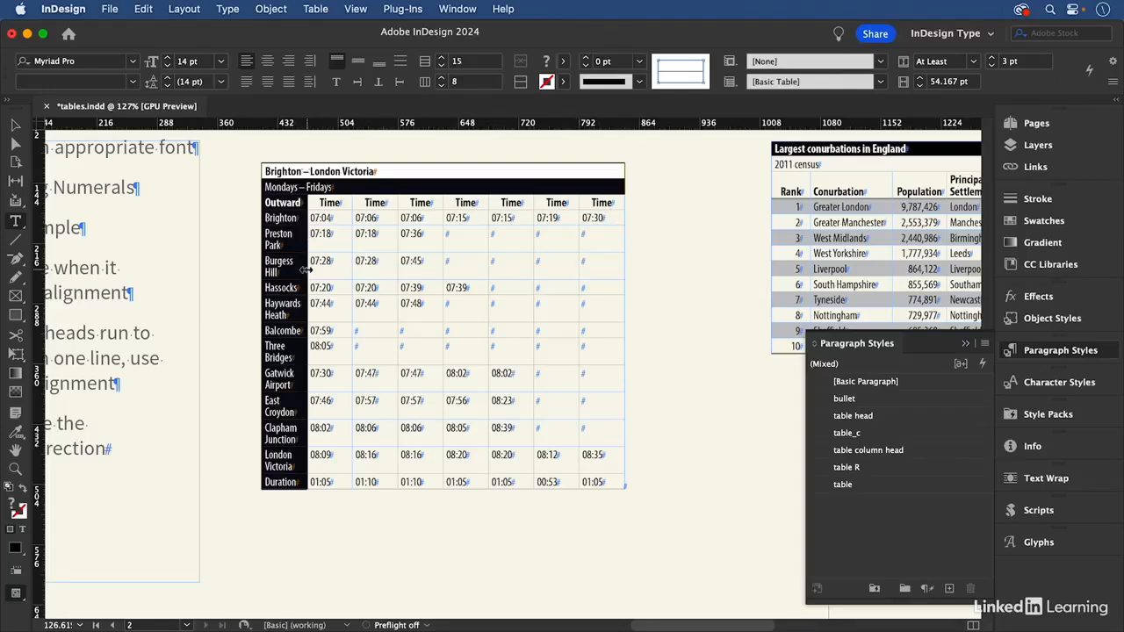
drag(306, 271, 348, 271)
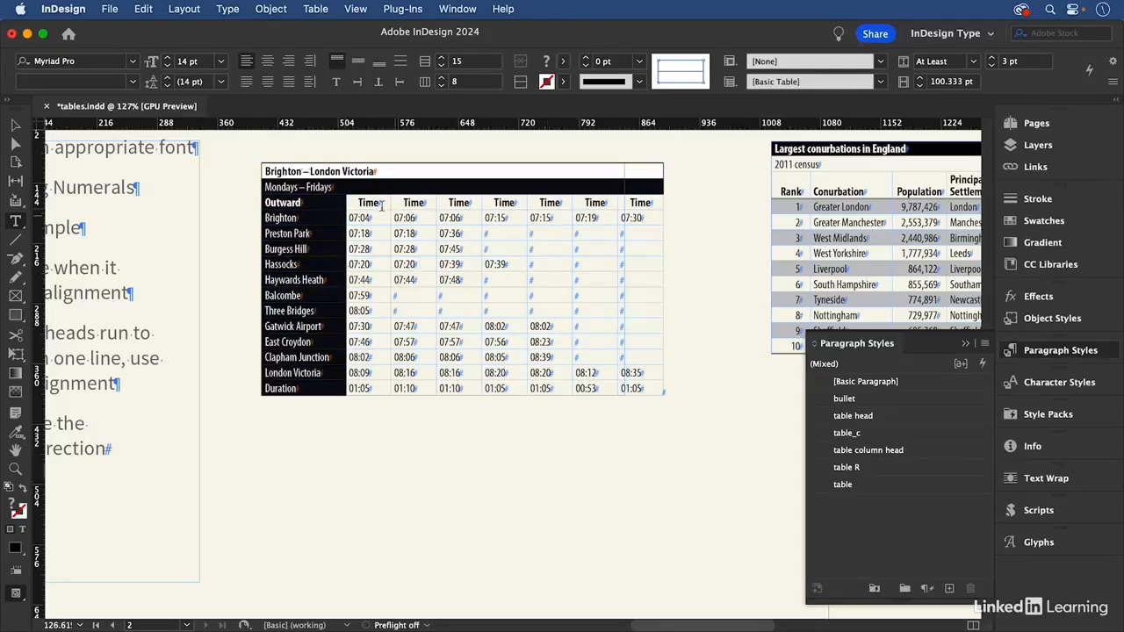
drag(354, 200, 651, 388)
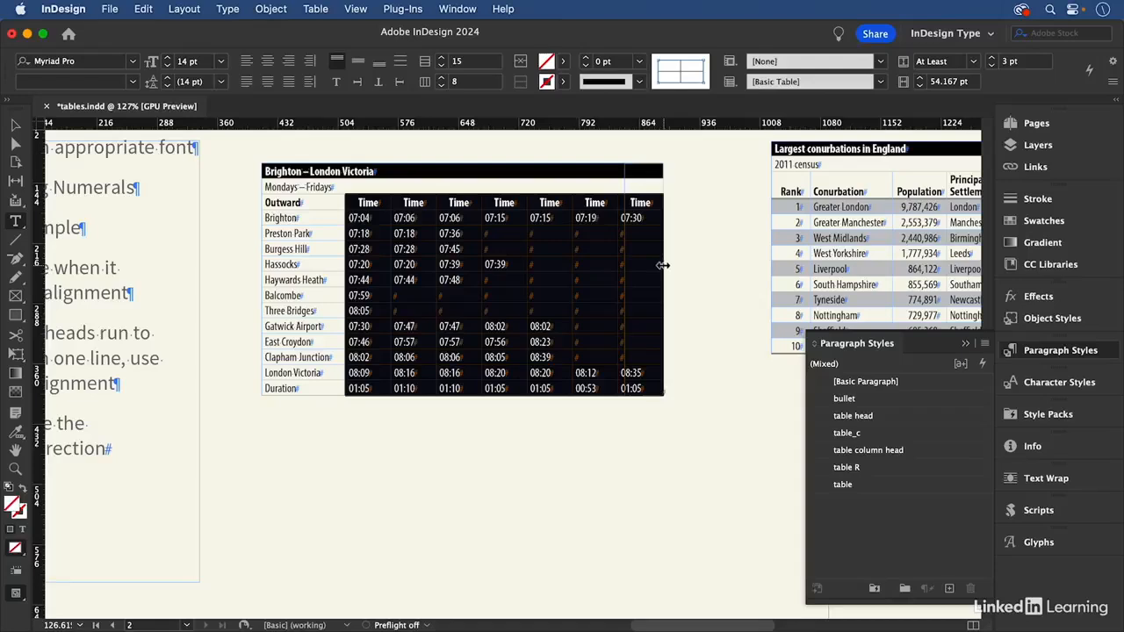
drag(663, 265, 625, 264)
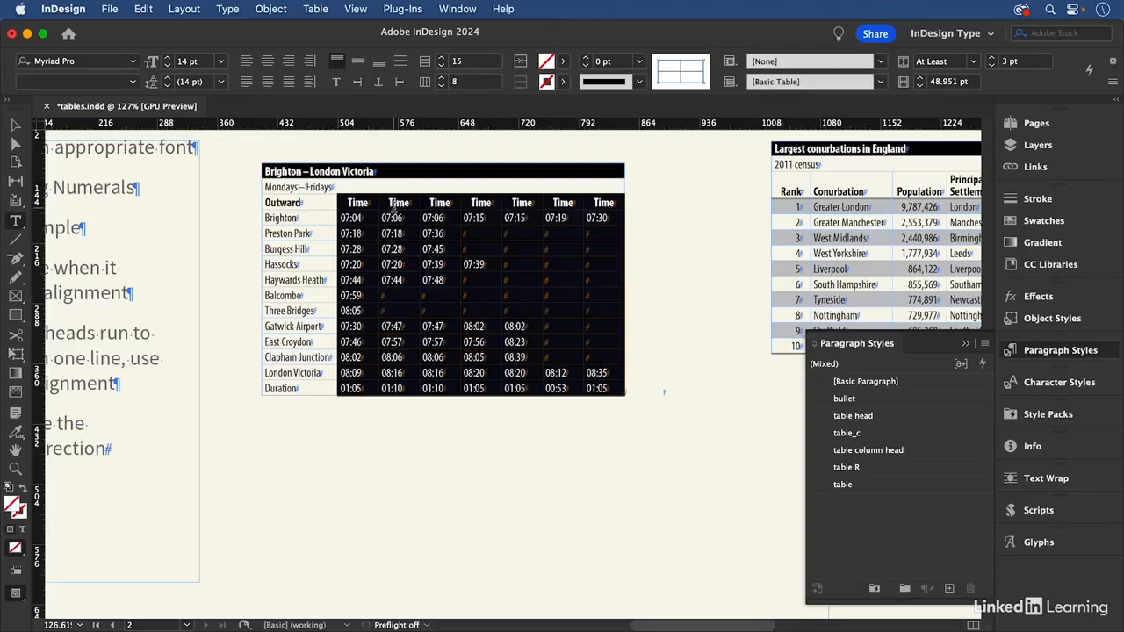
Distribute the seven selected time columns evenly.
click(317, 9)
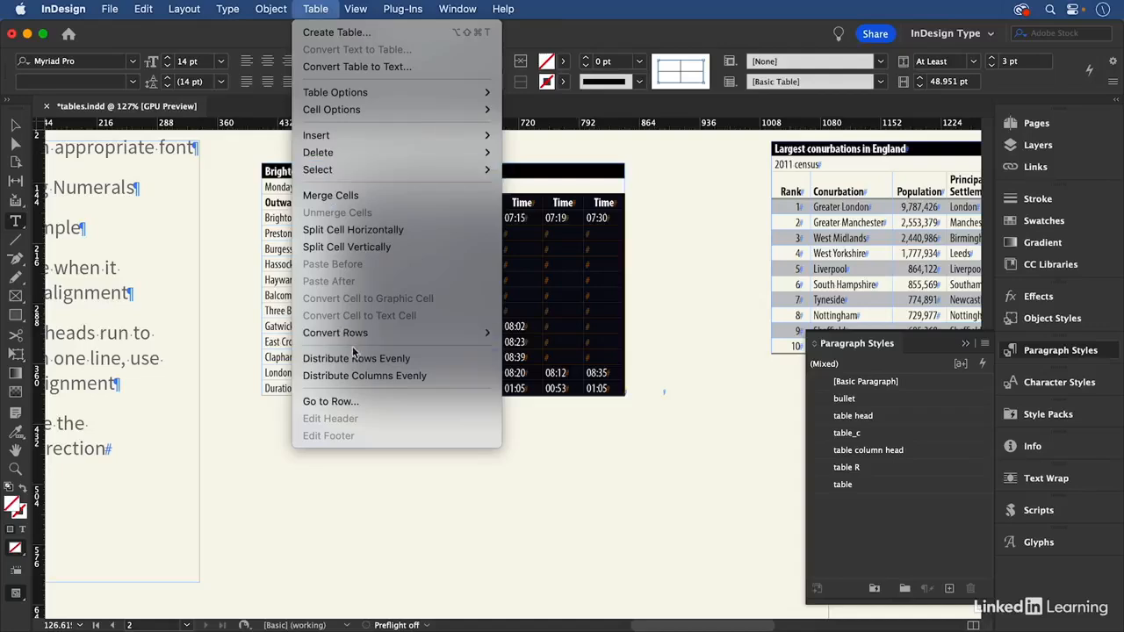
click(369, 376)
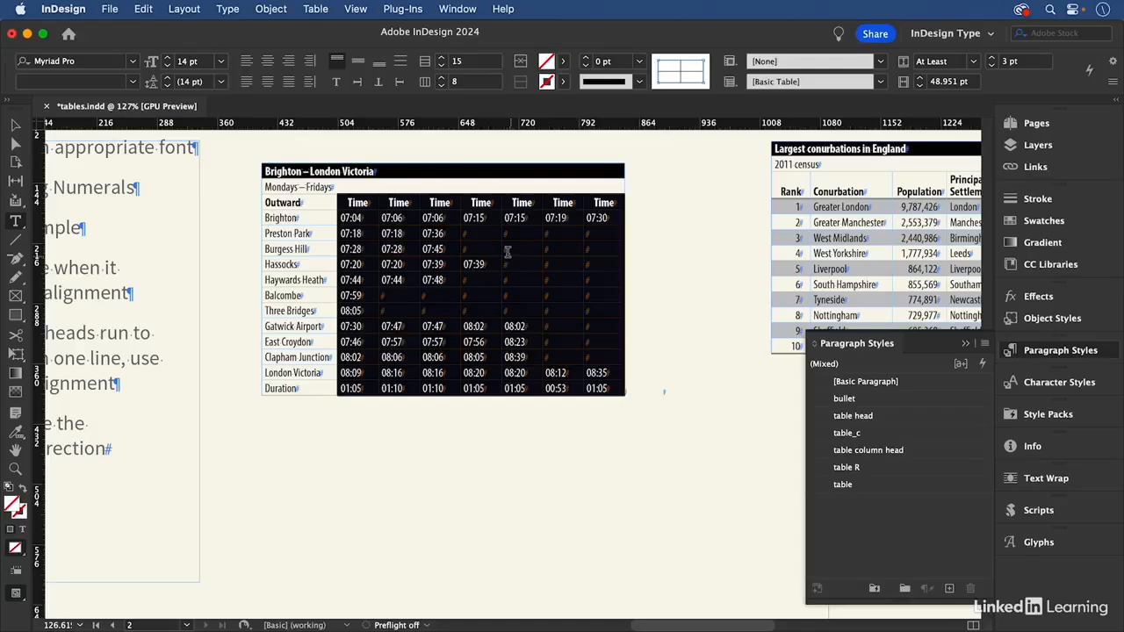
click(481, 249)
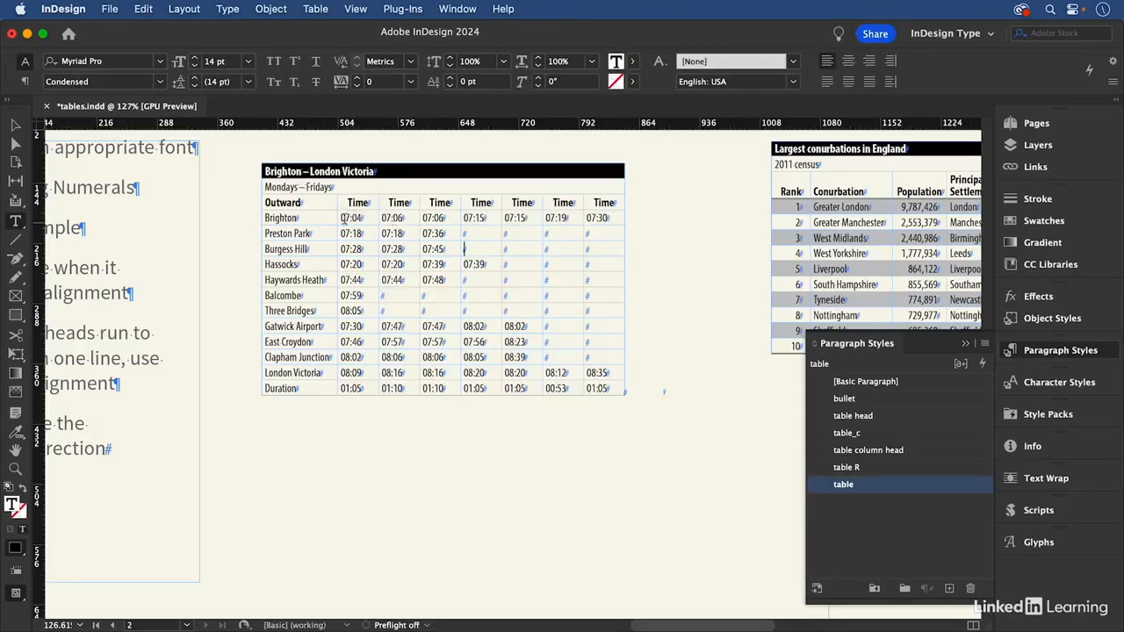
Apply the "table_c" paragraph style to all time cells below the Time headings.
drag(340, 215, 608, 386)
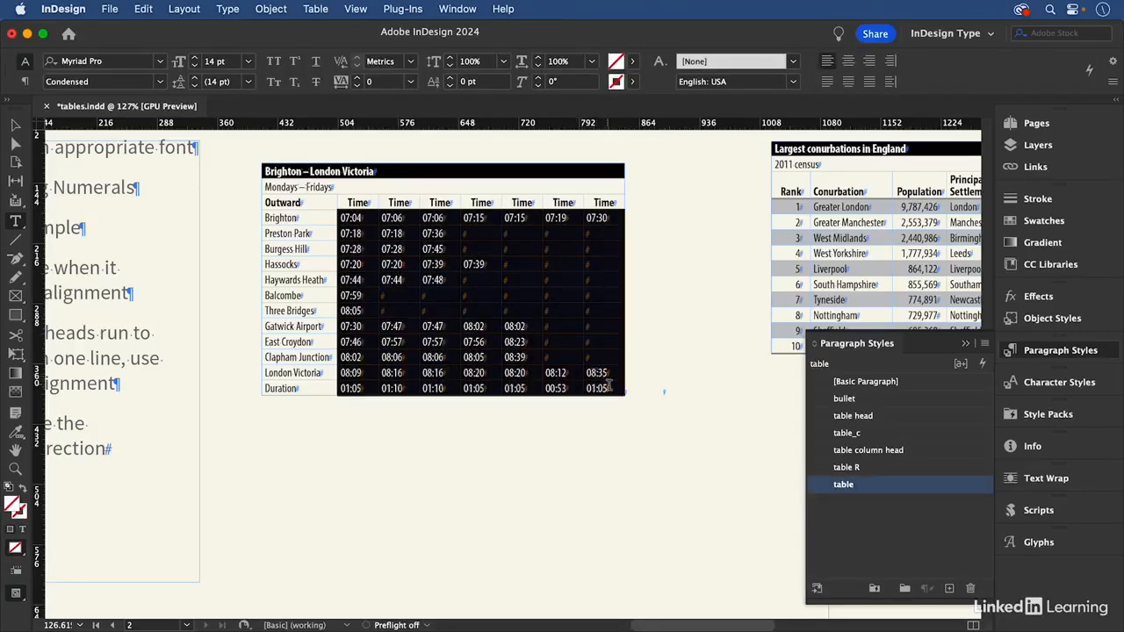
click(861, 435)
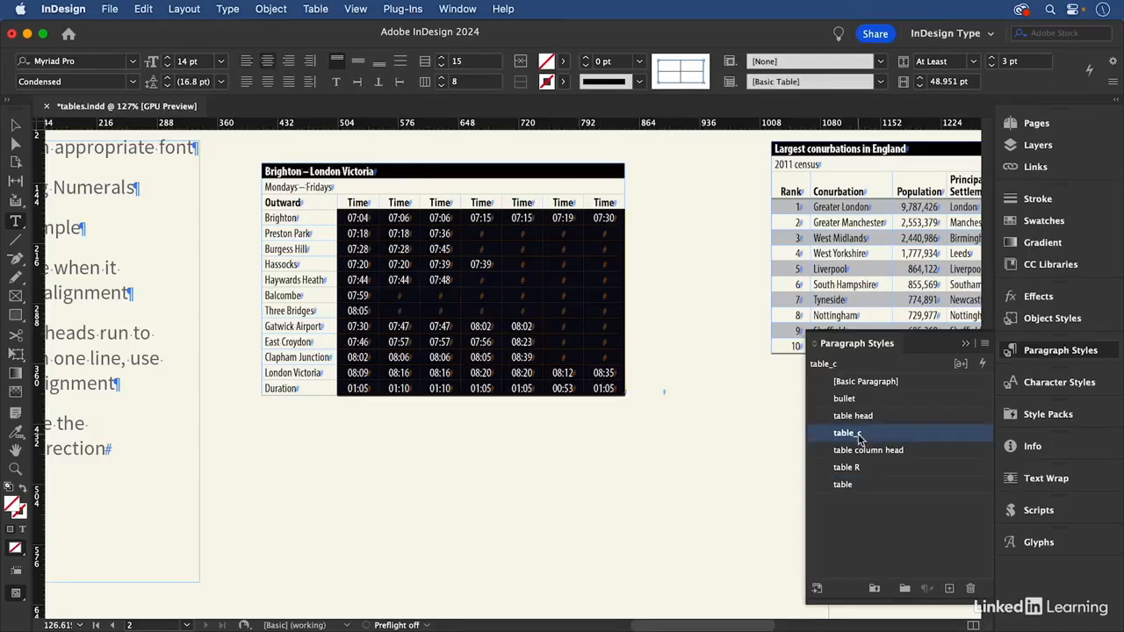
click(471, 265)
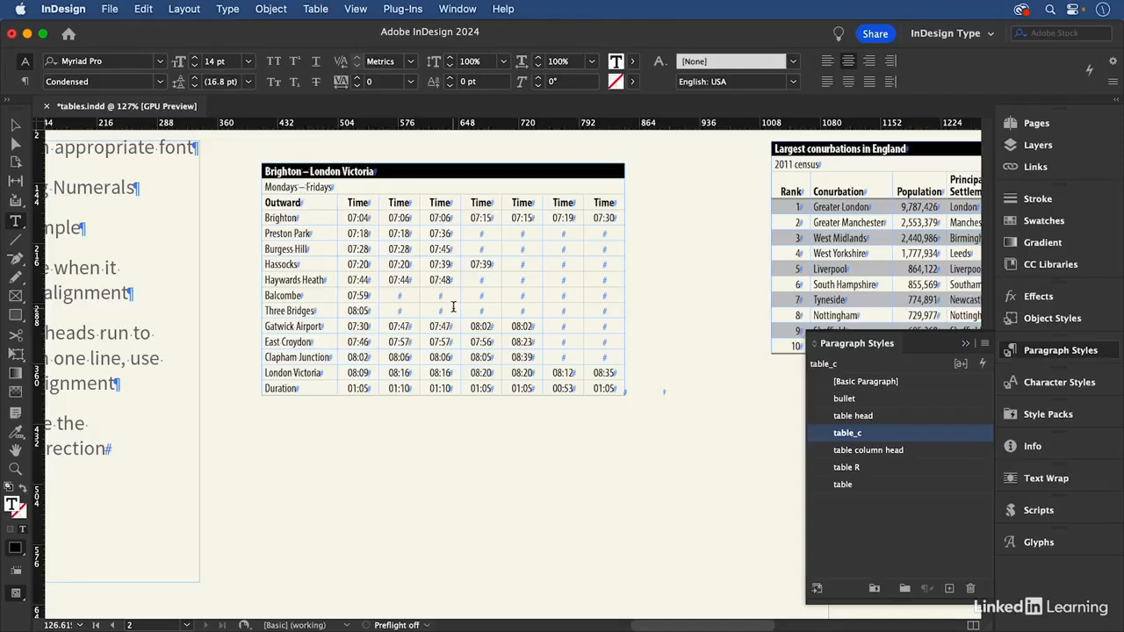
click(360, 198)
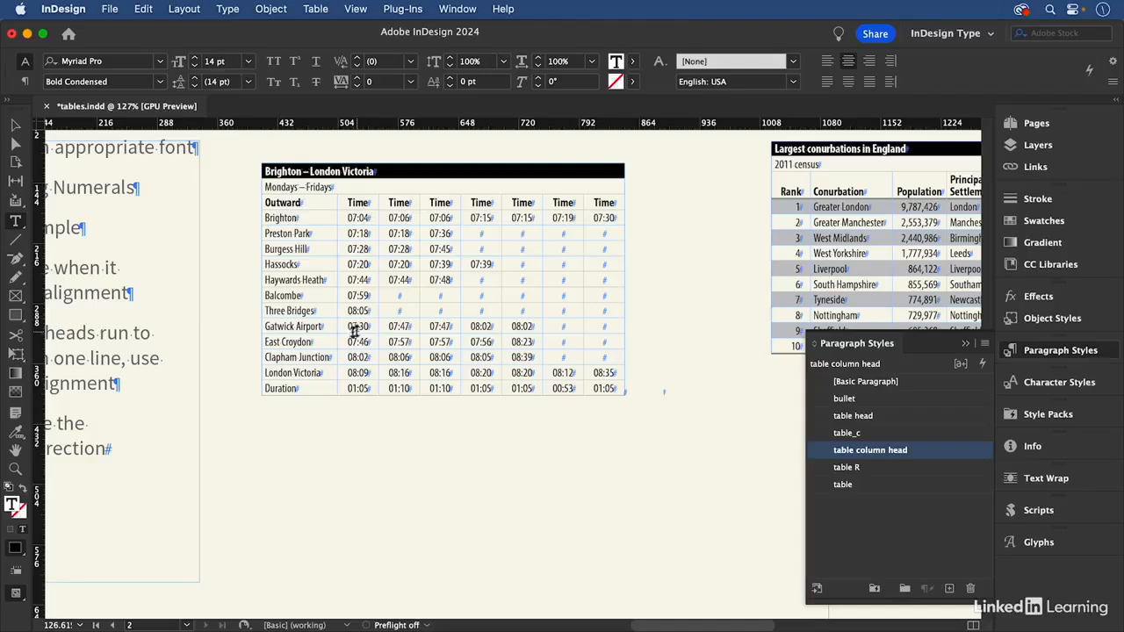
Set alternating fills for the whole timetable to Every Other Row, using [Black] at a 20% tint.
click(260, 161)
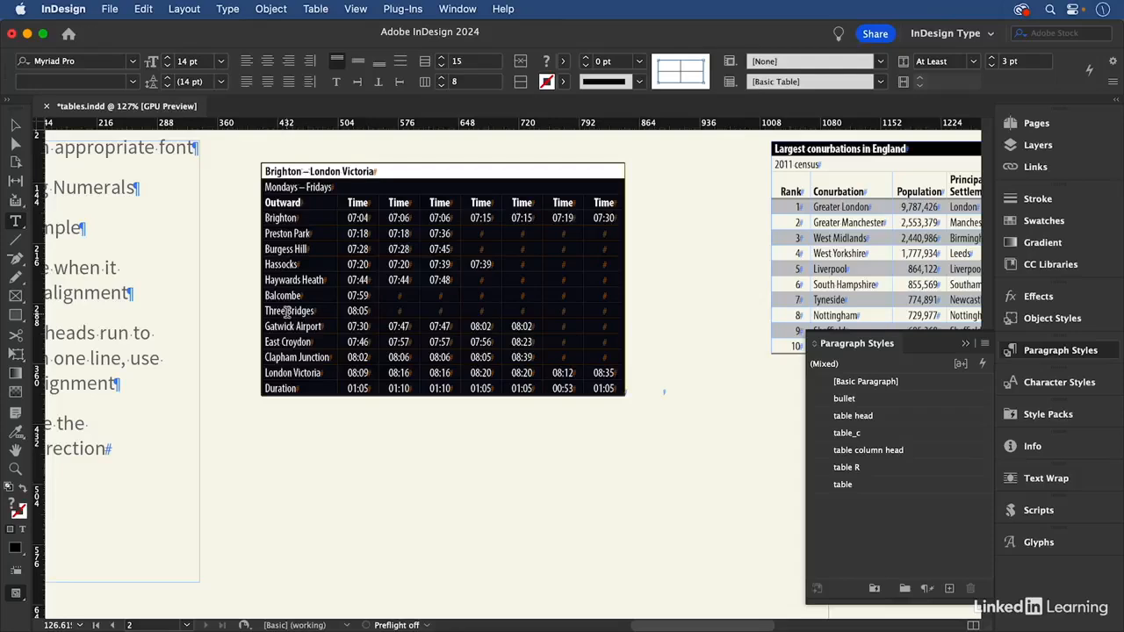
click(315, 8)
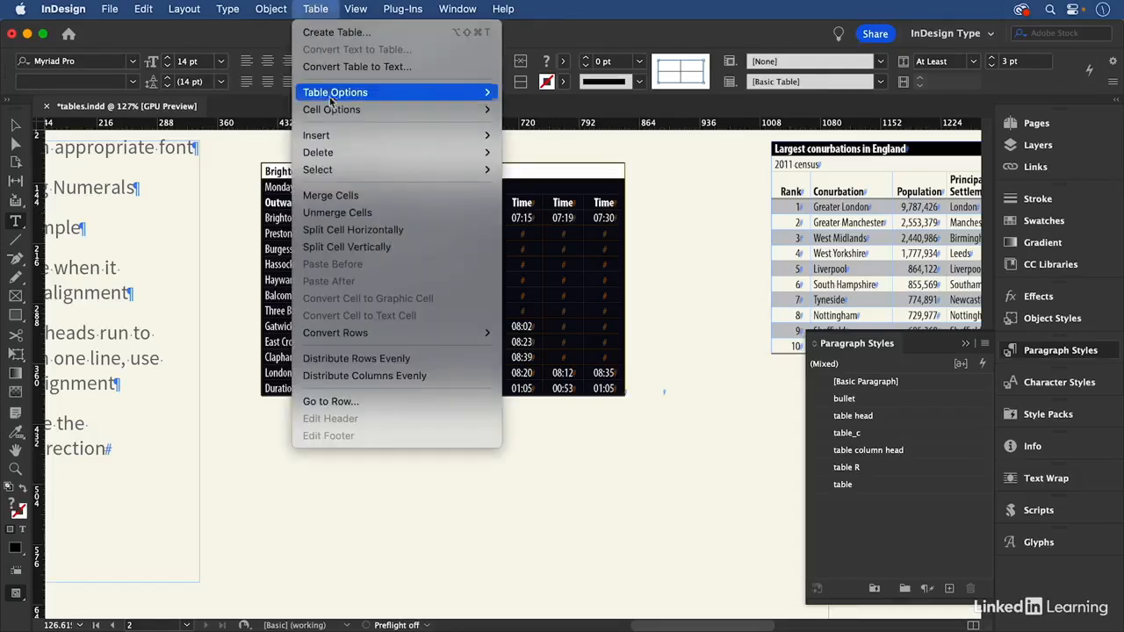
mouse_move(335, 97)
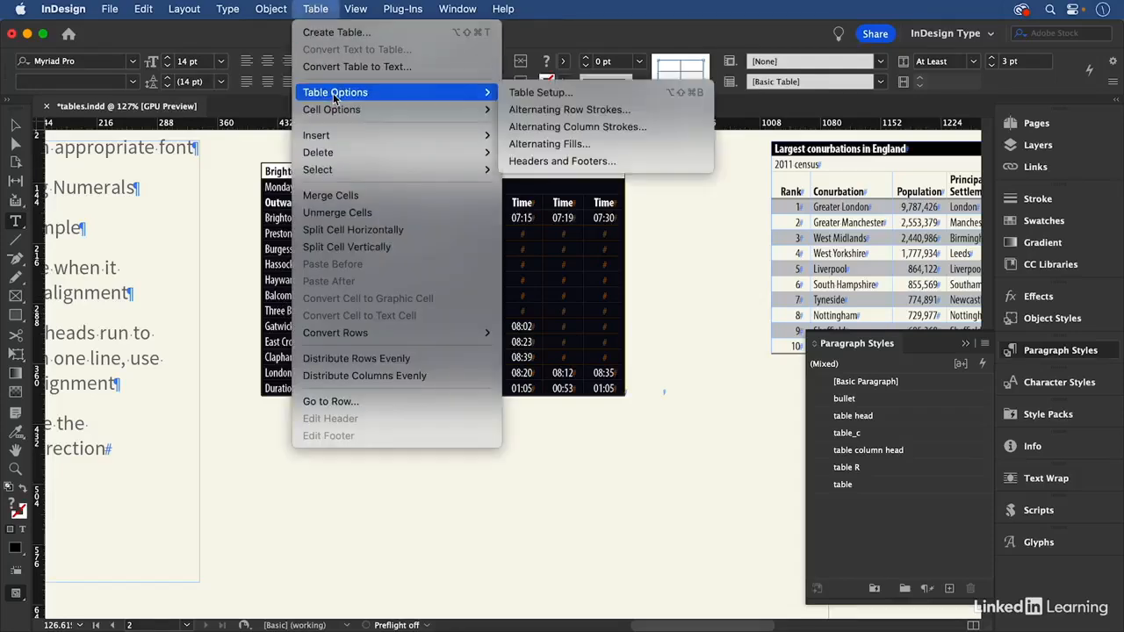
click(586, 147)
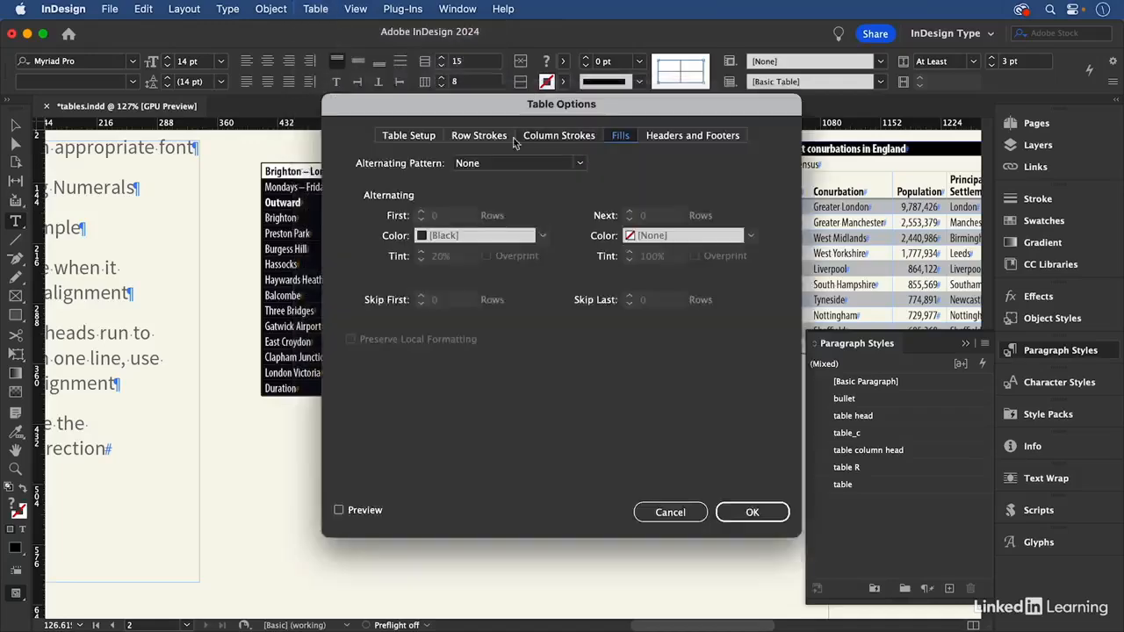
drag(451, 105, 711, 113)
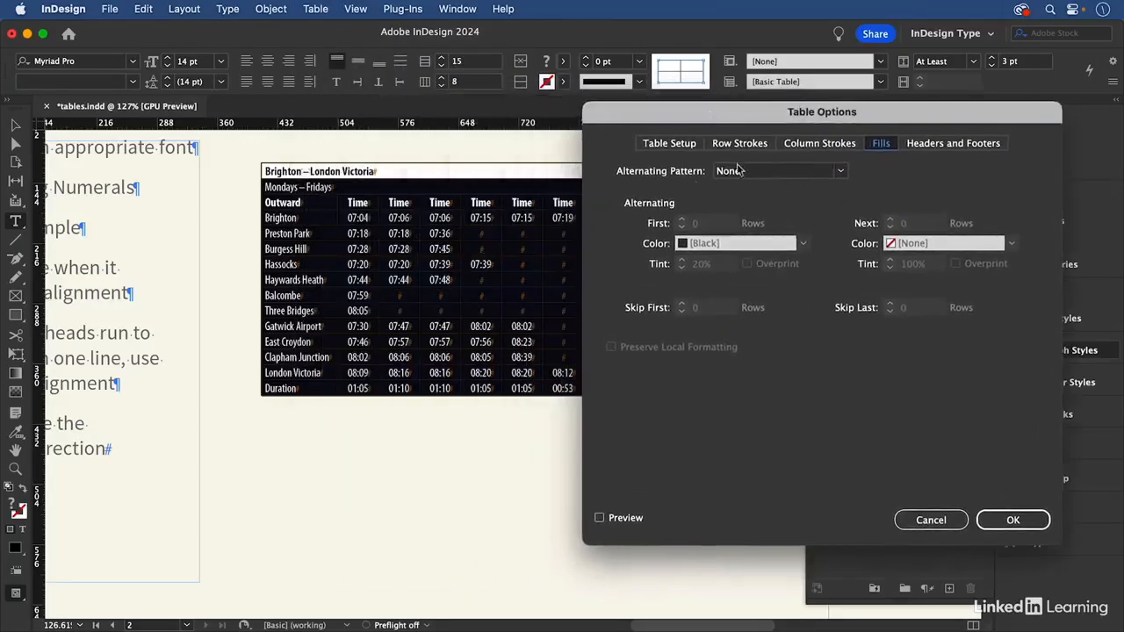
click(796, 173)
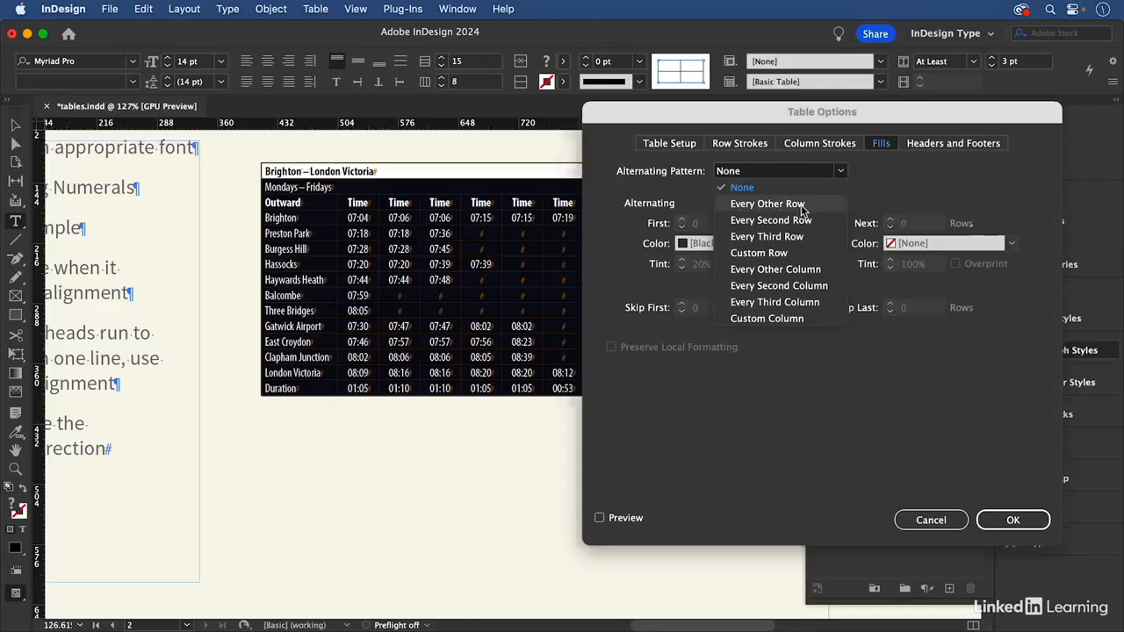
click(793, 204)
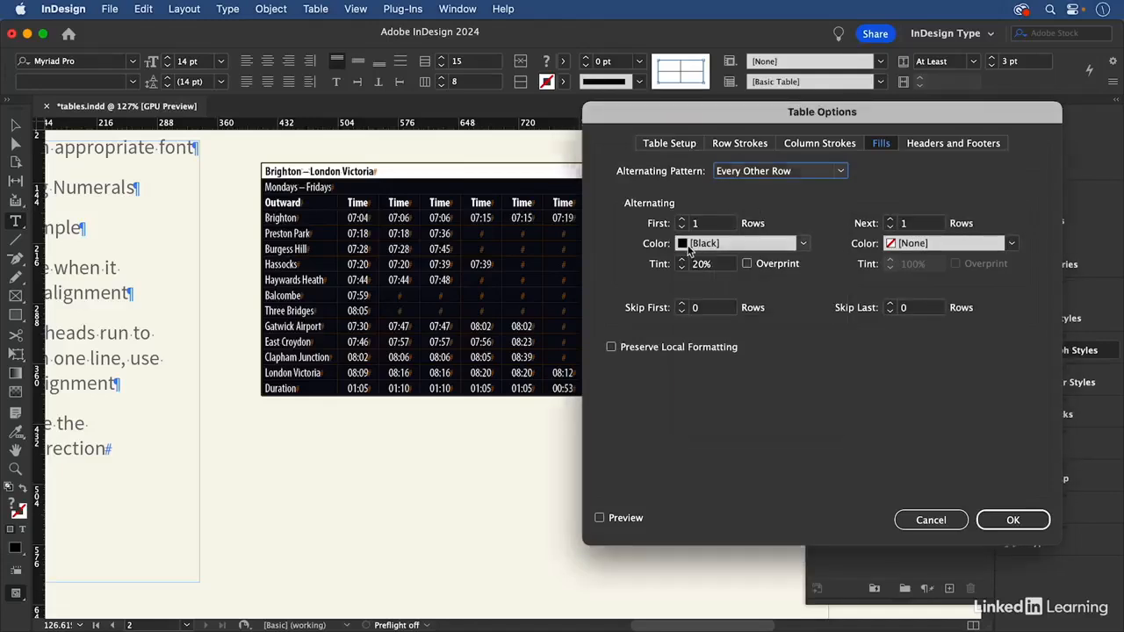
click(801, 243)
click(815, 220)
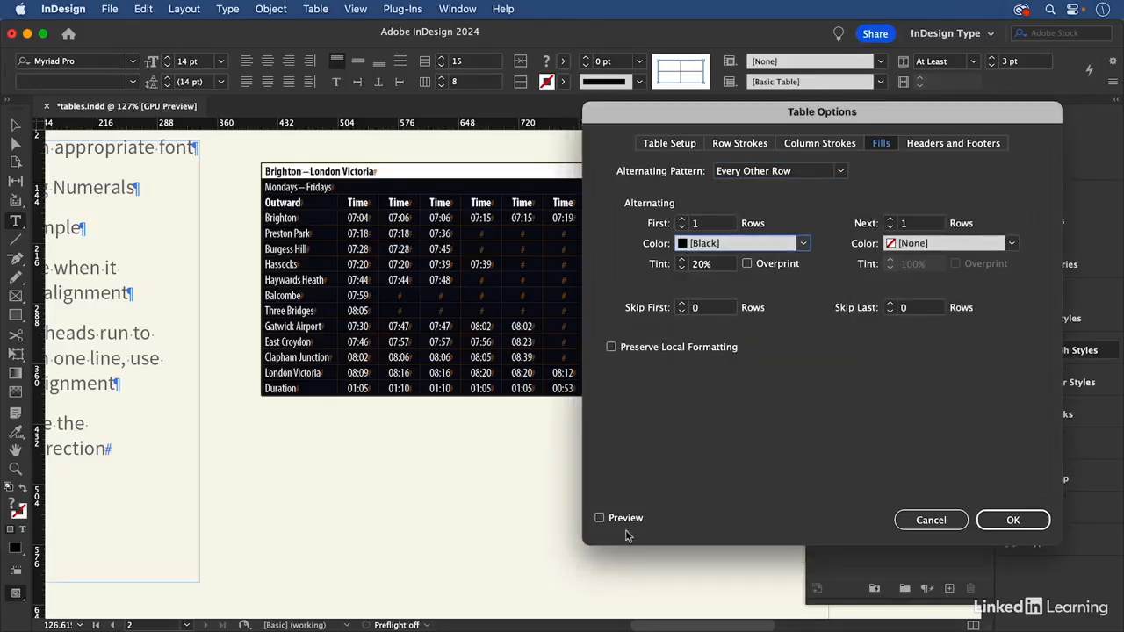
Preview the alternating fills, make them skip the first 2 rows, and apply the table options.
click(600, 519)
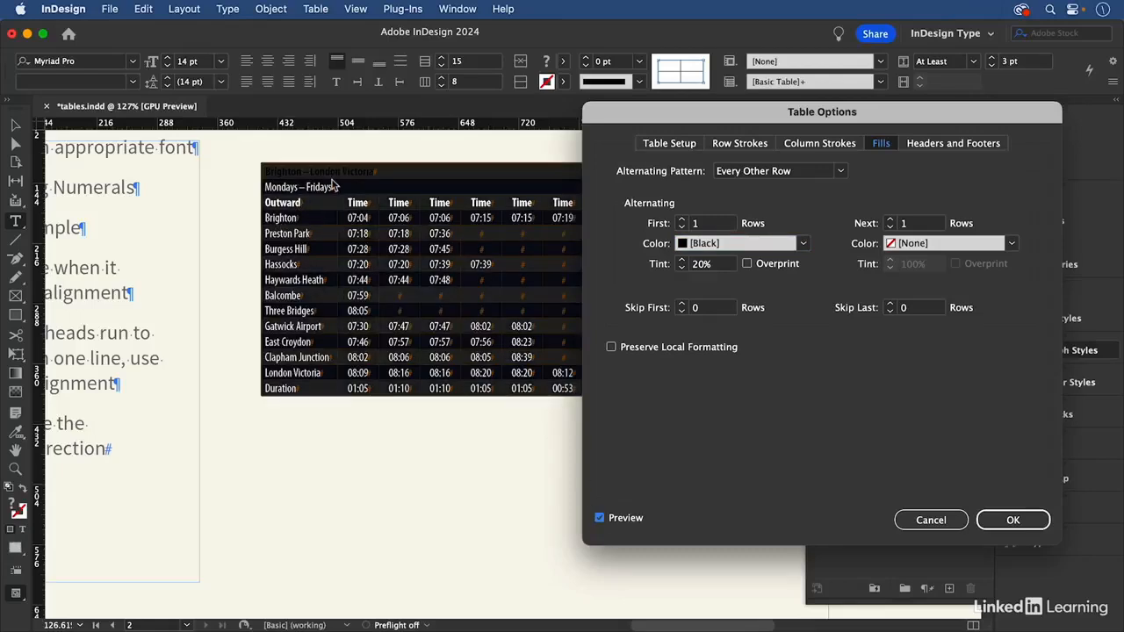
click(682, 304)
click(682, 304)
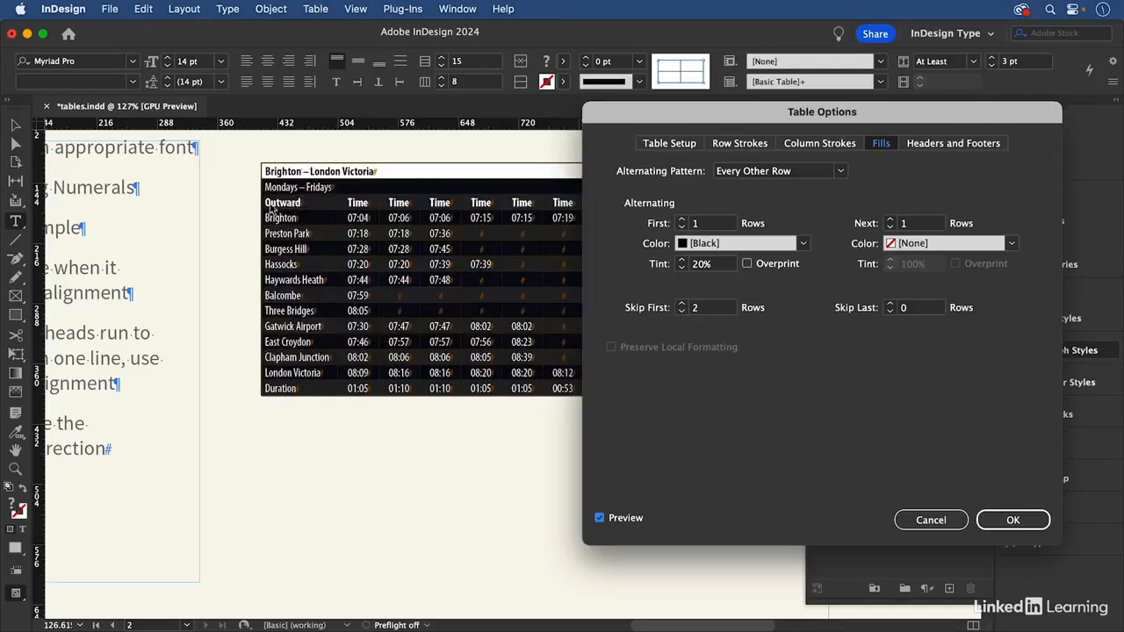
click(1005, 522)
click(563, 279)
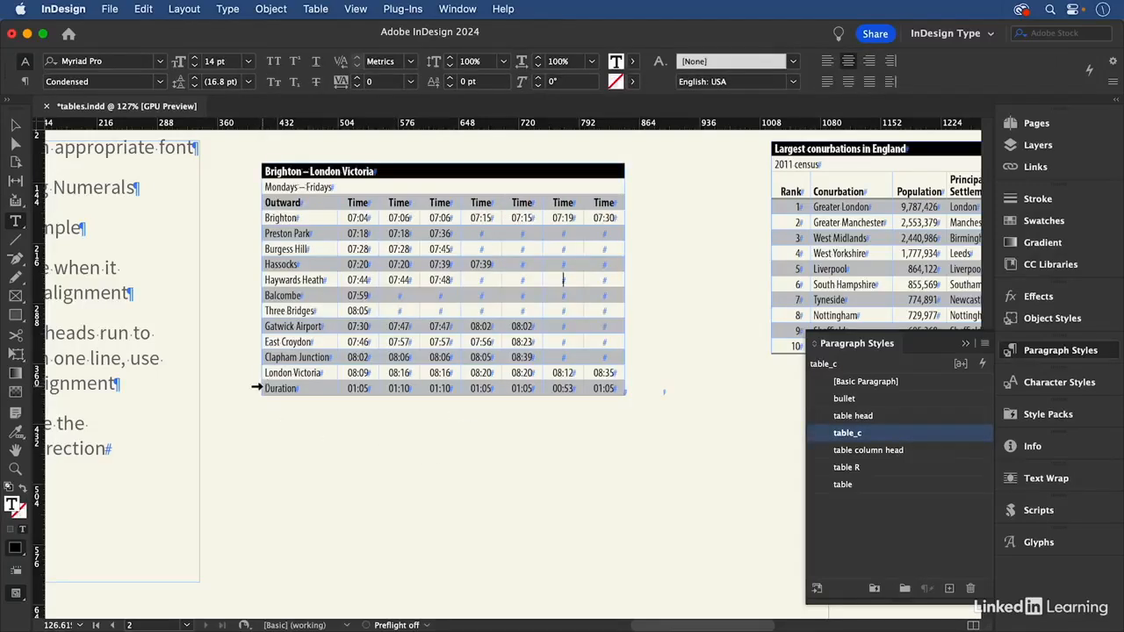
Add a 1 pt [Black] stroke to only the bottom edge of the Duration row.
click(261, 388)
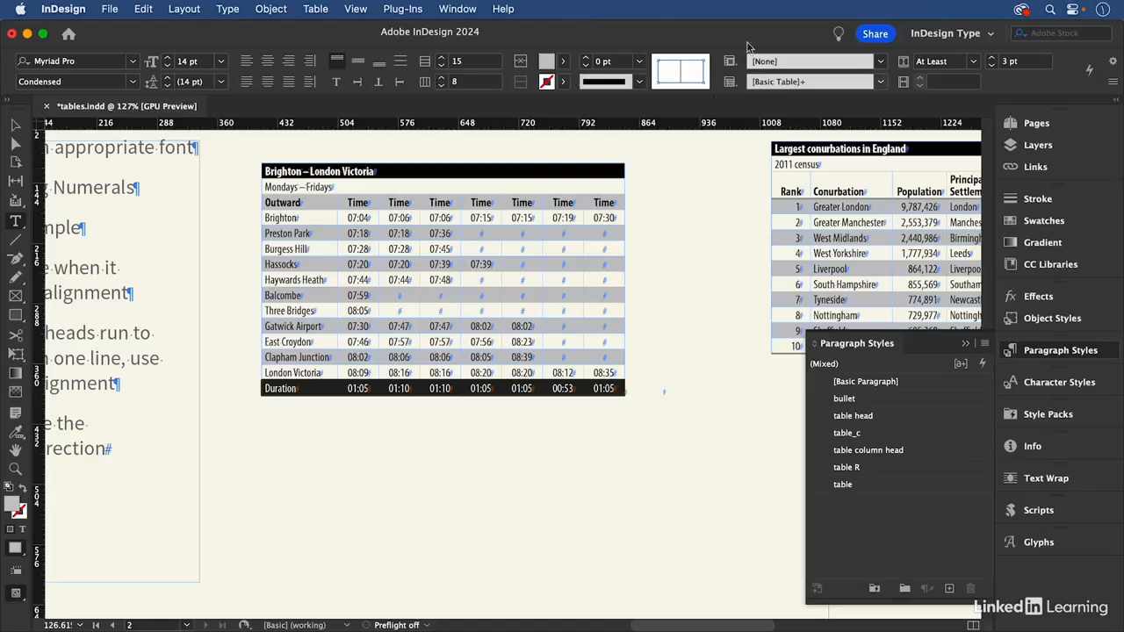
right_click(669, 75)
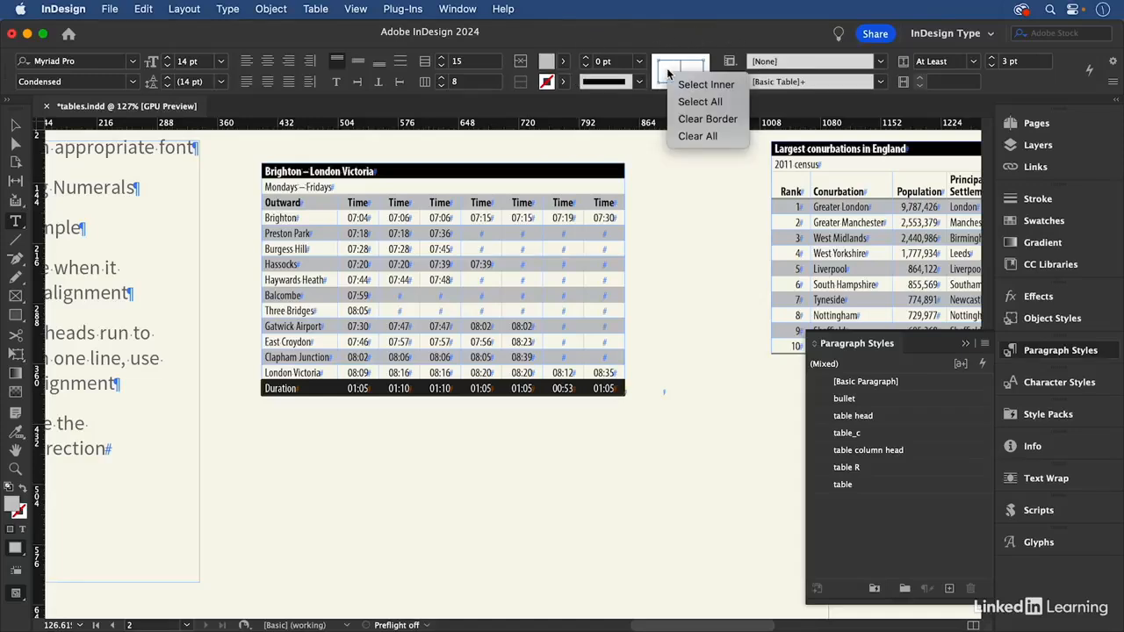
click(697, 136)
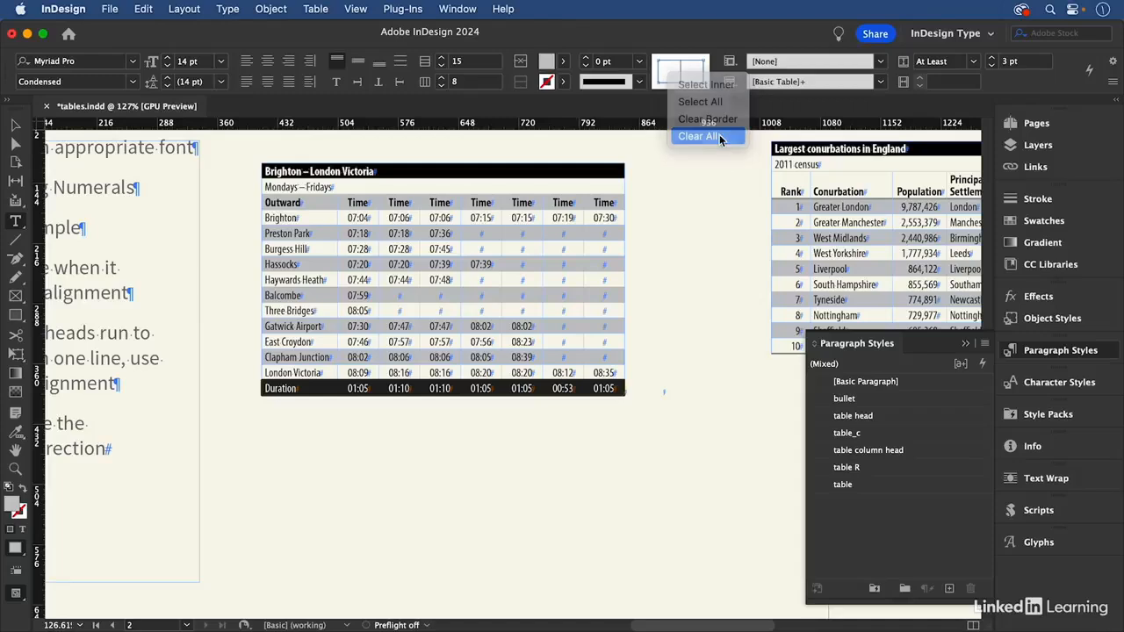
click(680, 81)
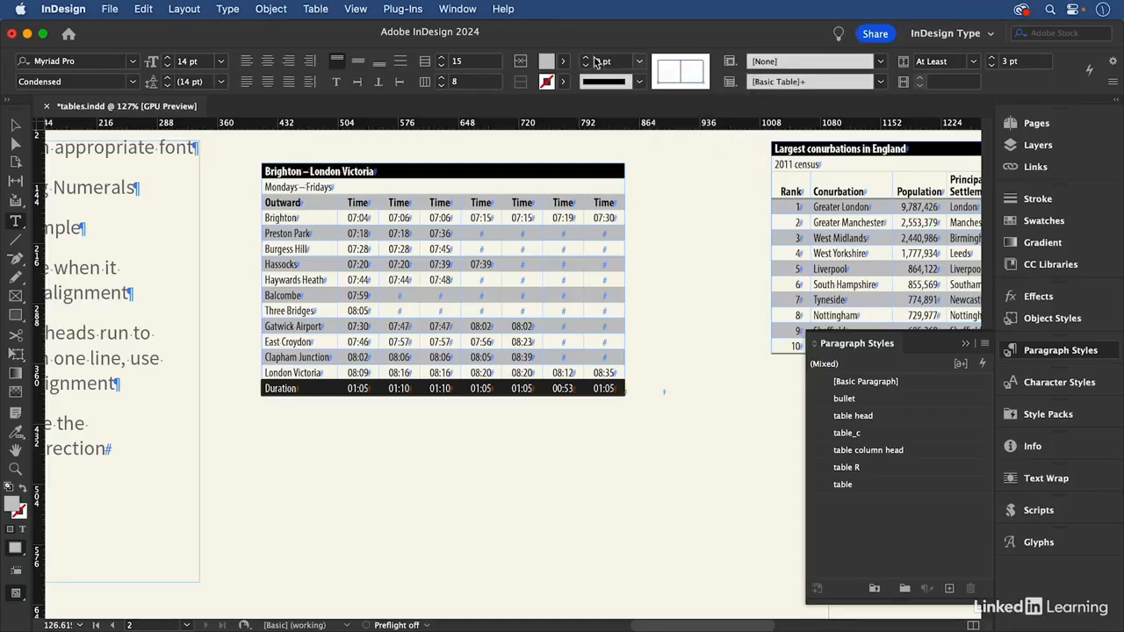
click(564, 82)
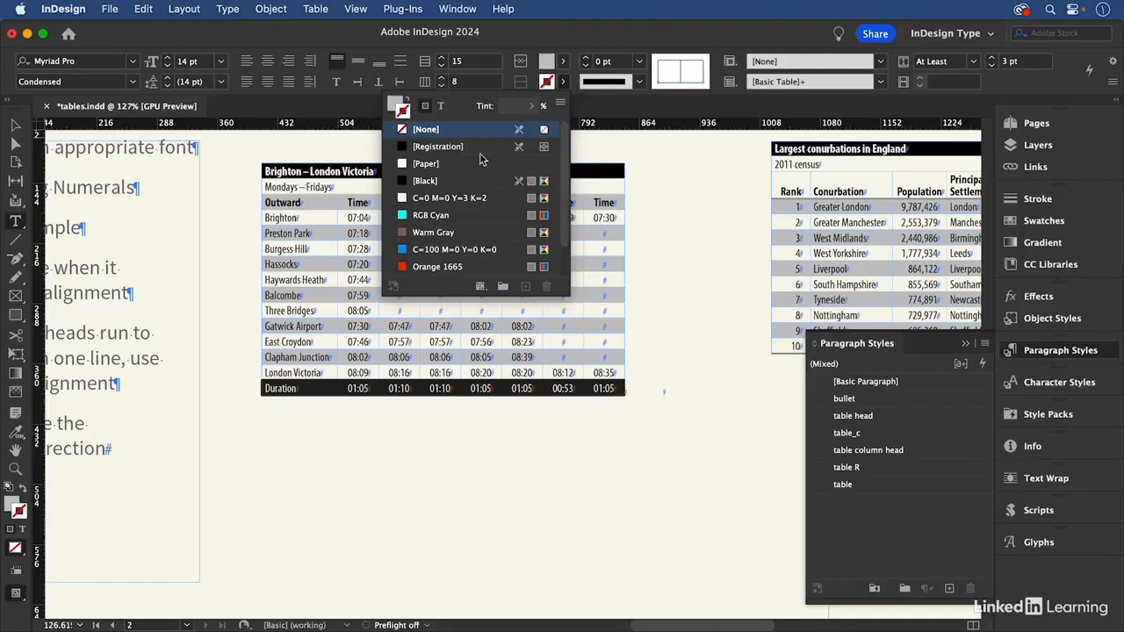
click(413, 181)
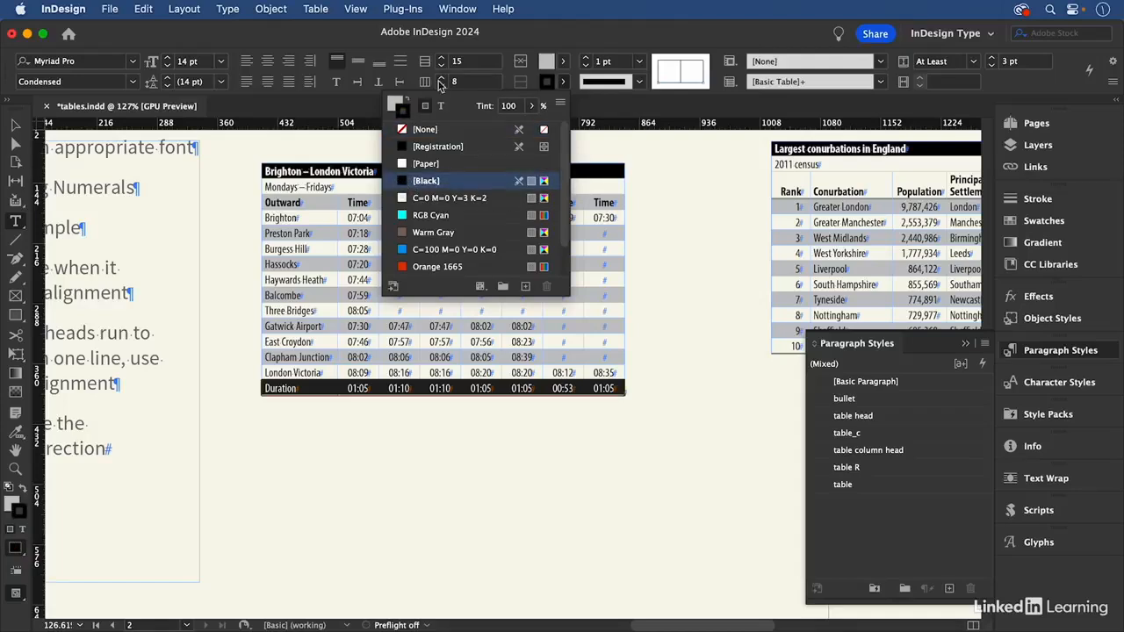
click(514, 44)
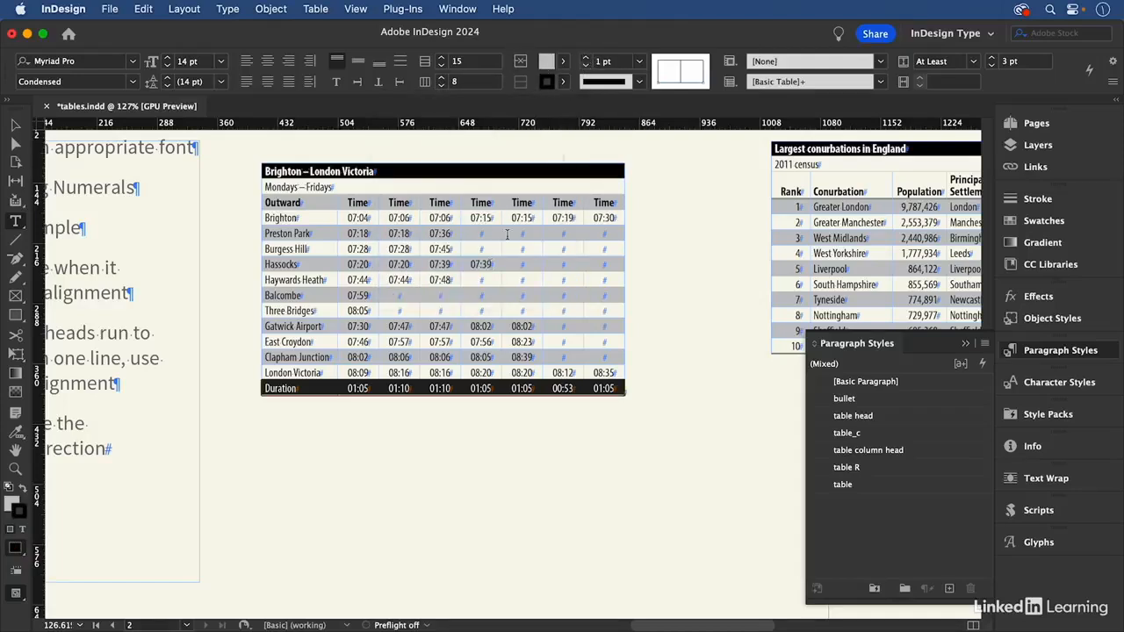
Deselect the table and view the finished timetable in Preview mode without frame edges or hidden characters.
key(Escape)
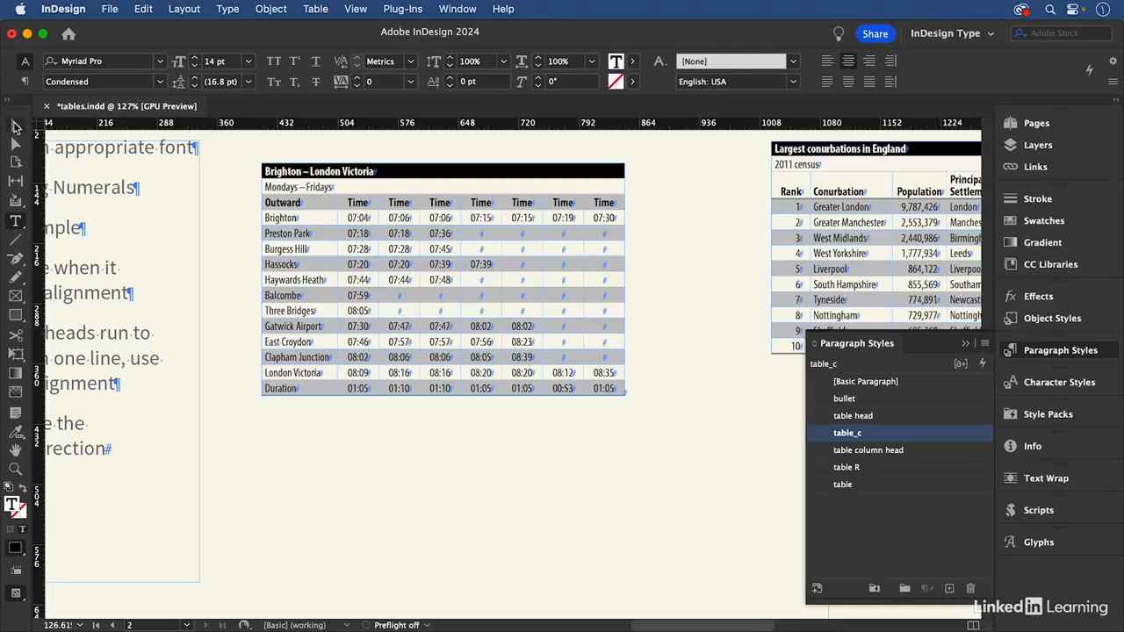
click(677, 219)
key(w)
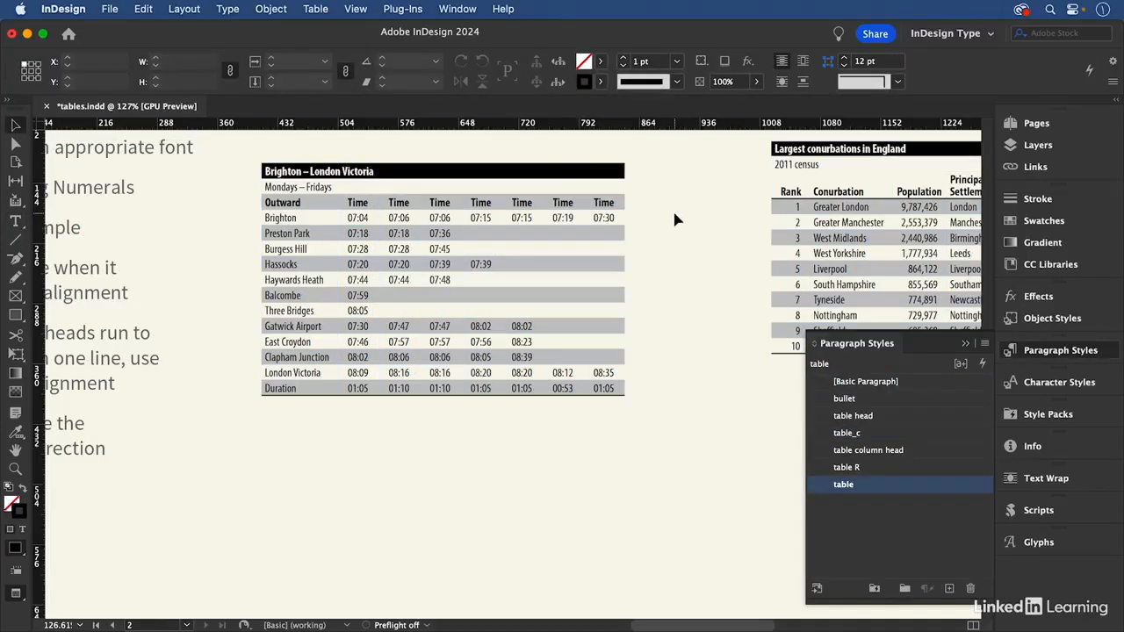